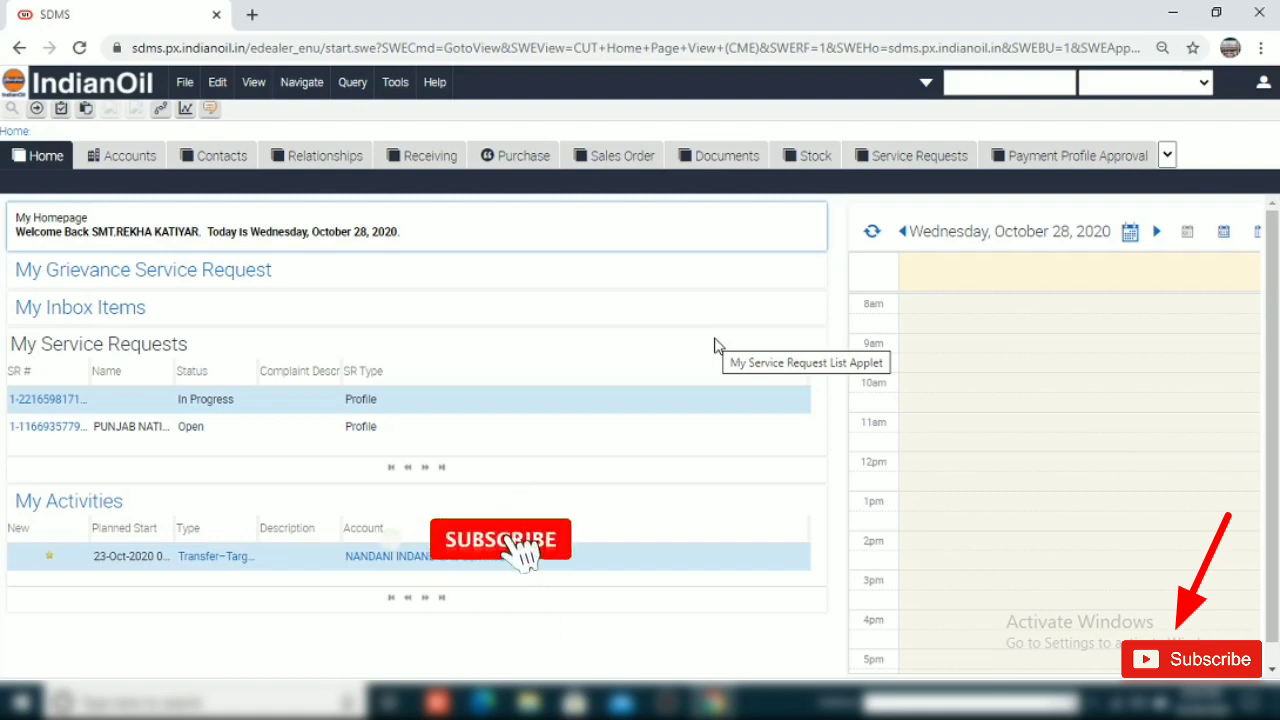
Open the Sales Orders list and check which predefined queries are available for it
click(612, 157)
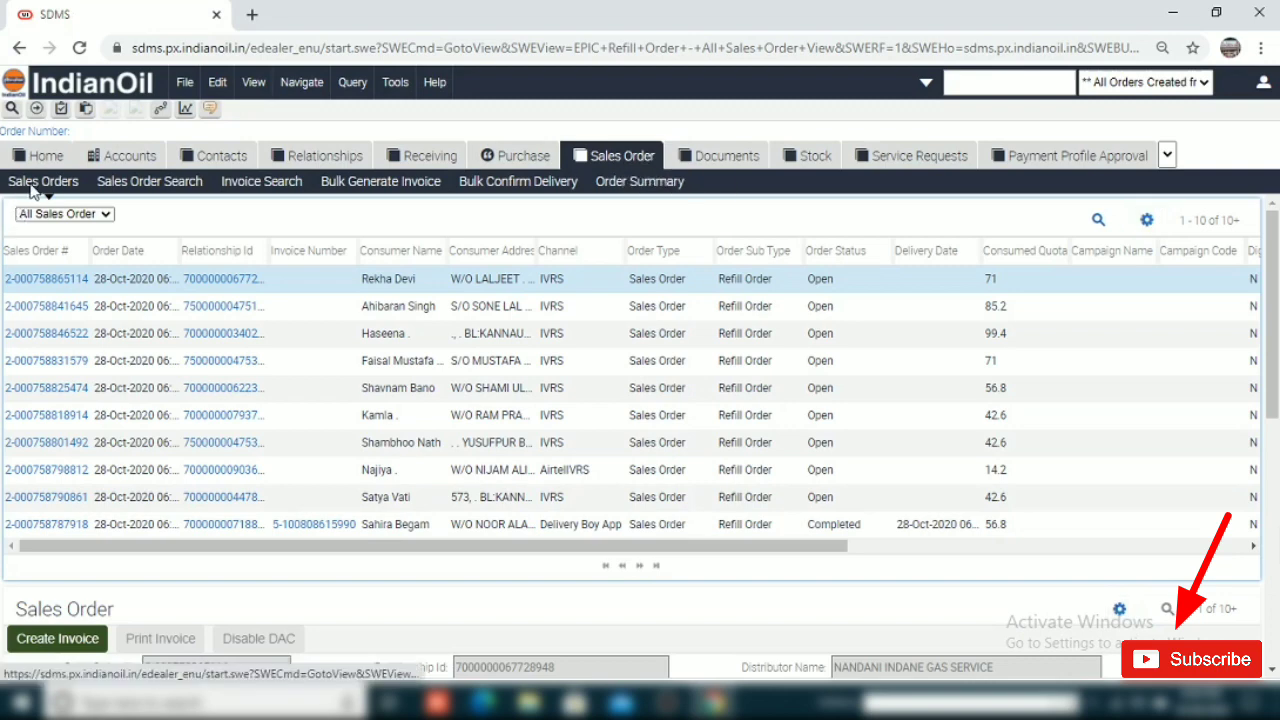
click(50, 190)
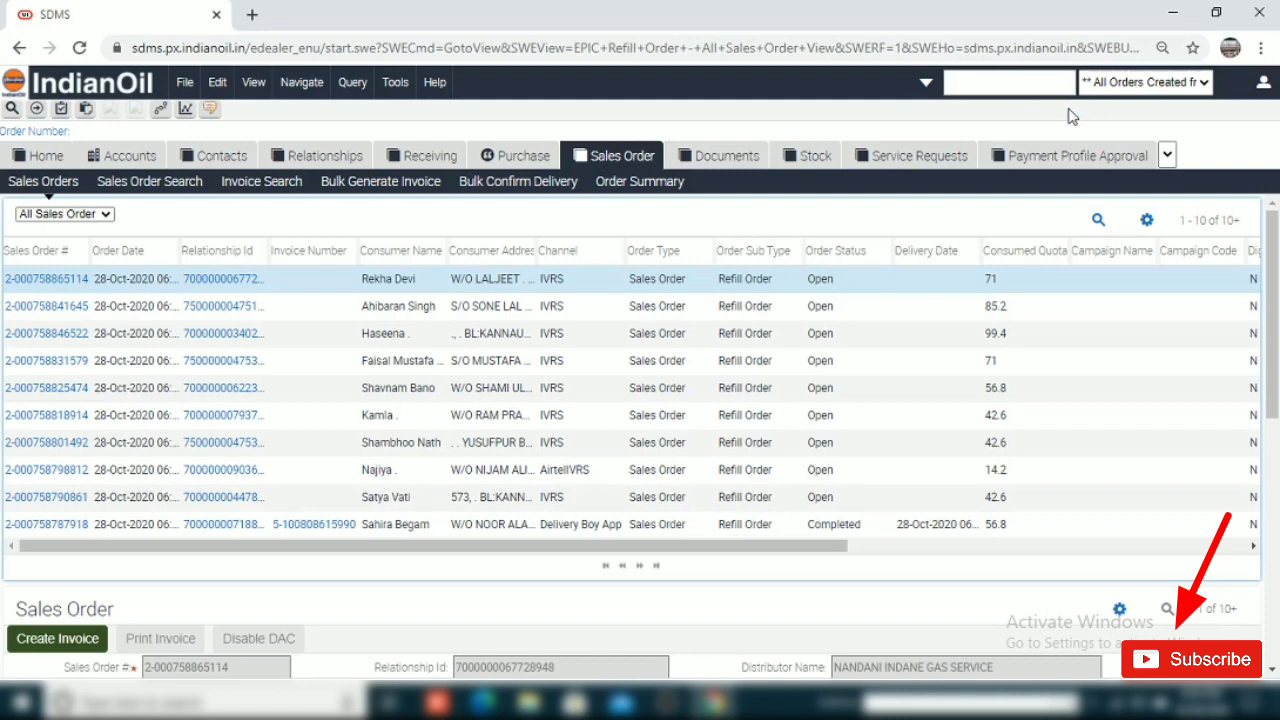
click(1206, 83)
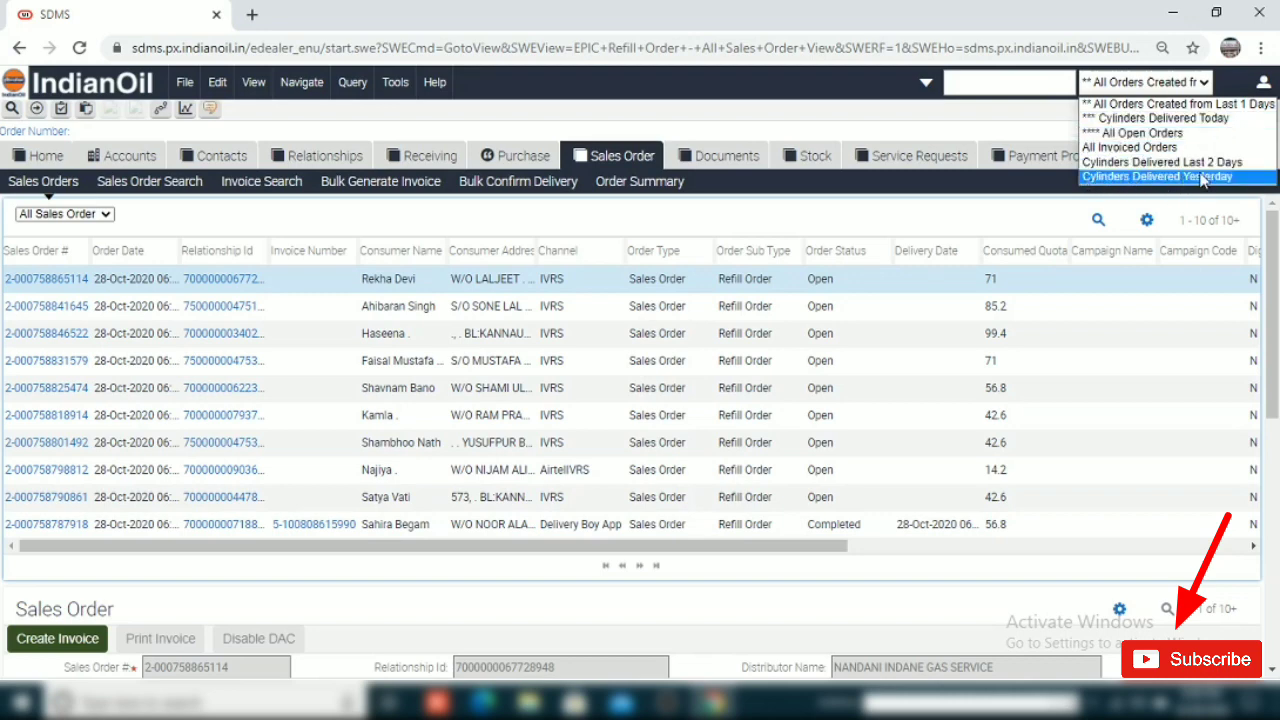
click(816, 208)
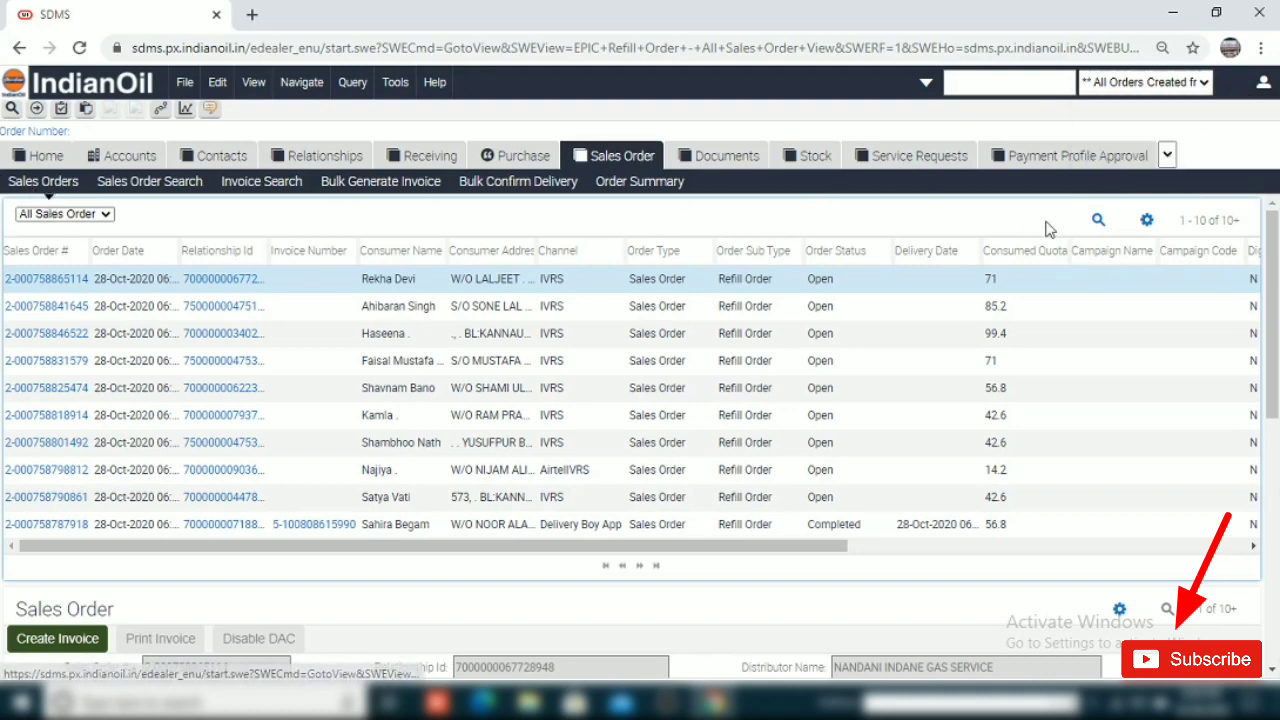
Query the sales orders for delivery dates from 01-Oct-2020 to 28-Oct-2020
click(1101, 219)
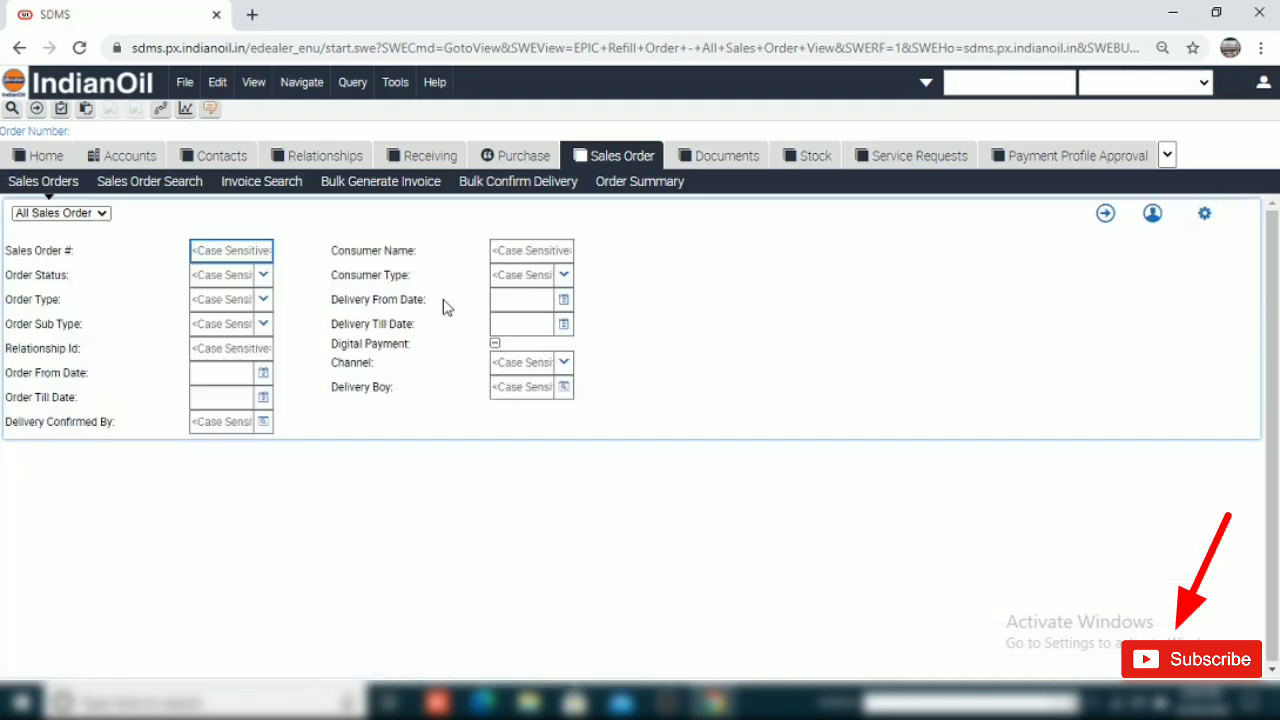
click(563, 299)
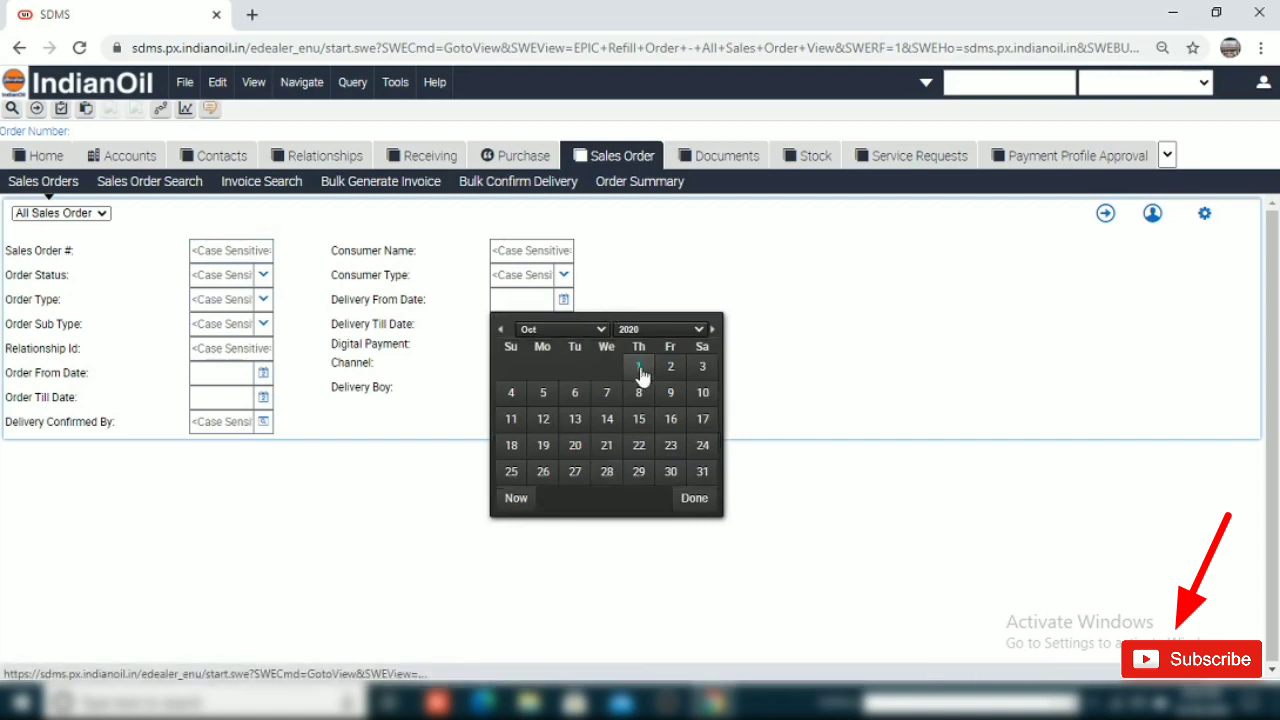
click(639, 367)
click(563, 325)
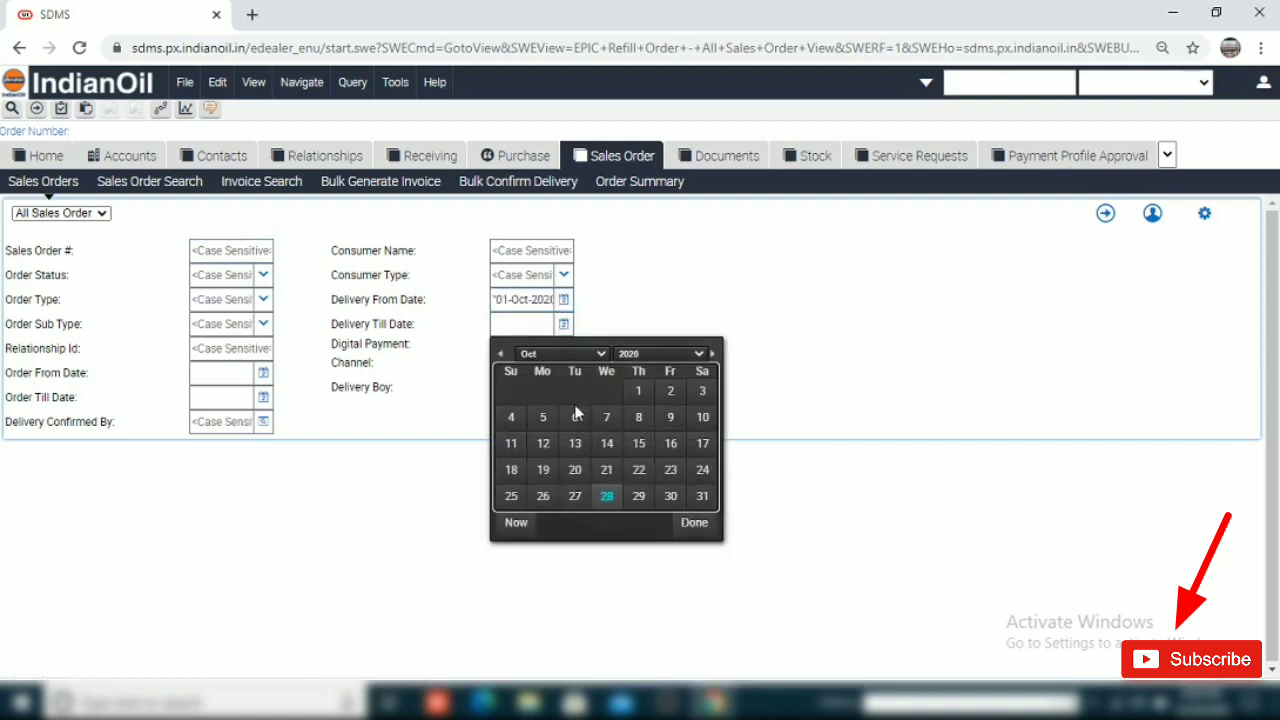
click(607, 496)
click(680, 342)
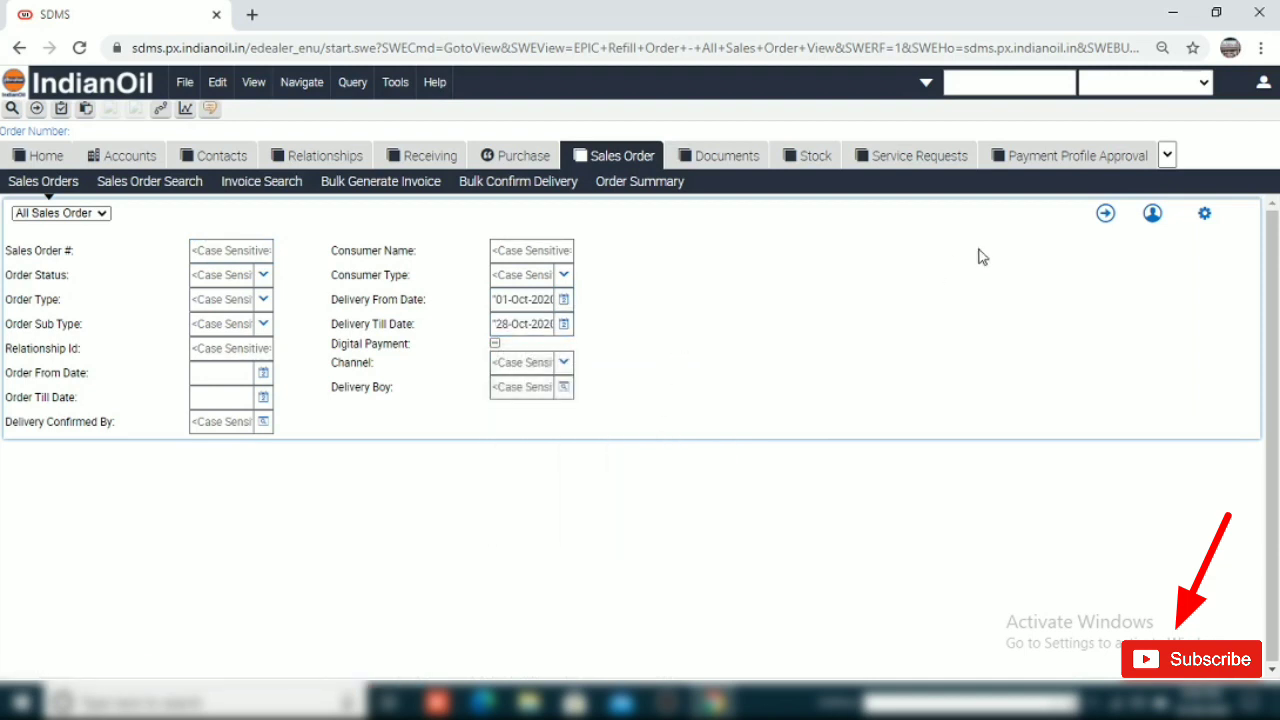
click(1105, 214)
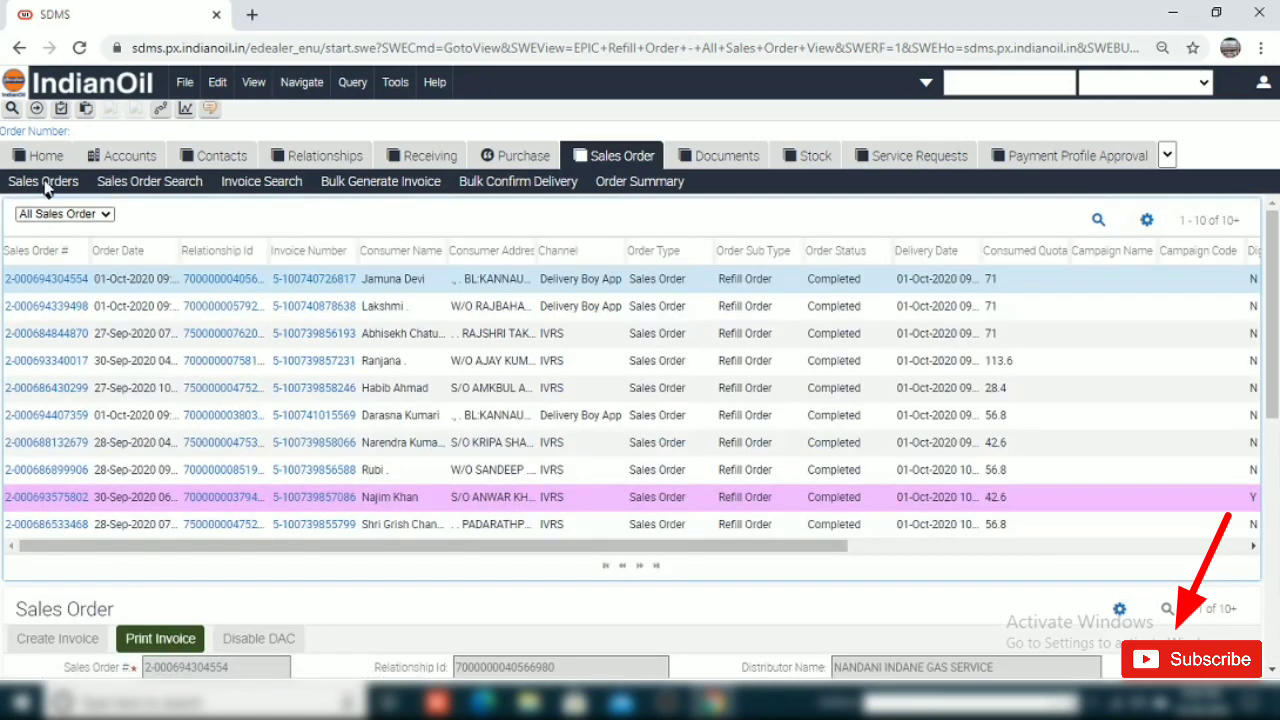
Return to the Sales Orders list and apply the predefined query Cylinders Delivered Today
click(43, 181)
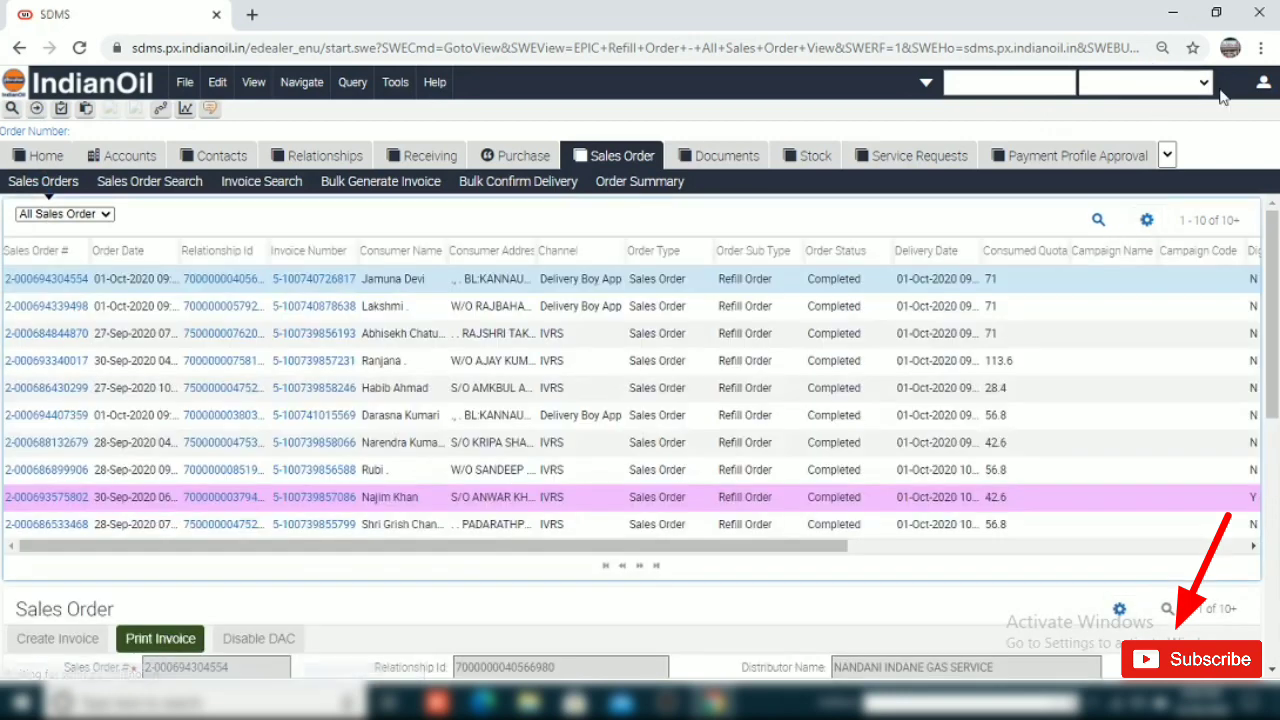
click(1148, 80)
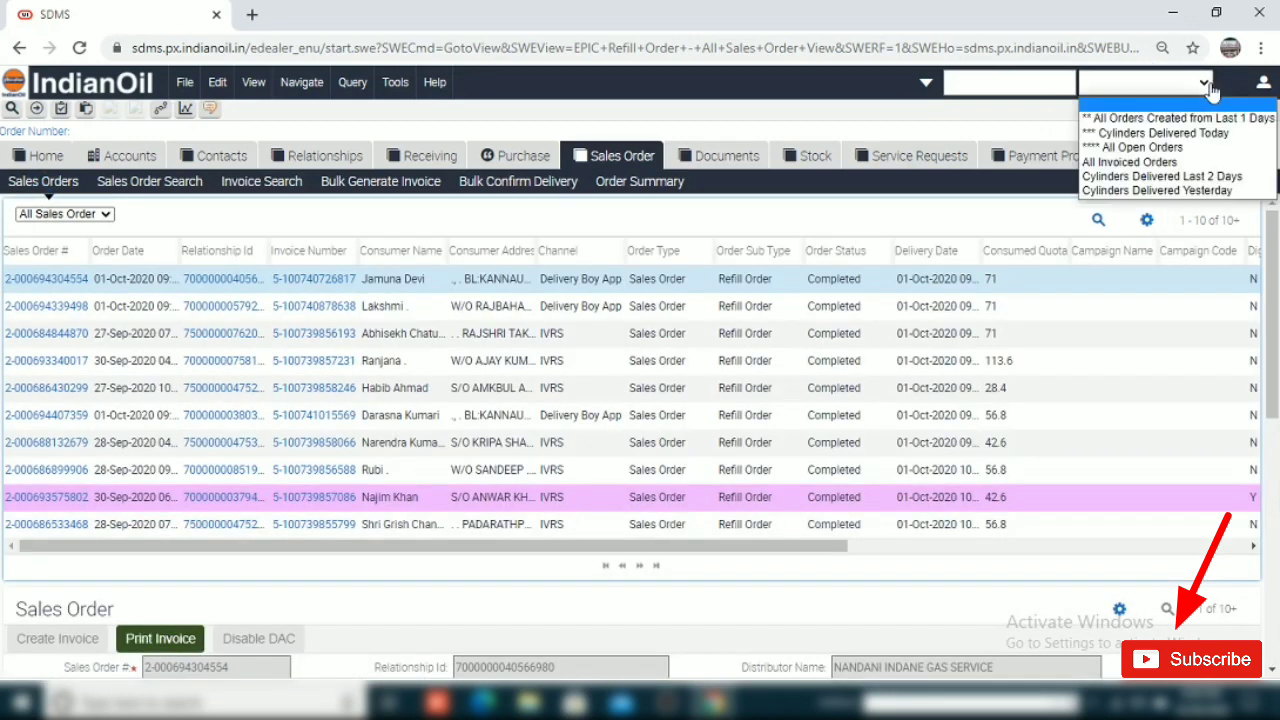
click(1160, 133)
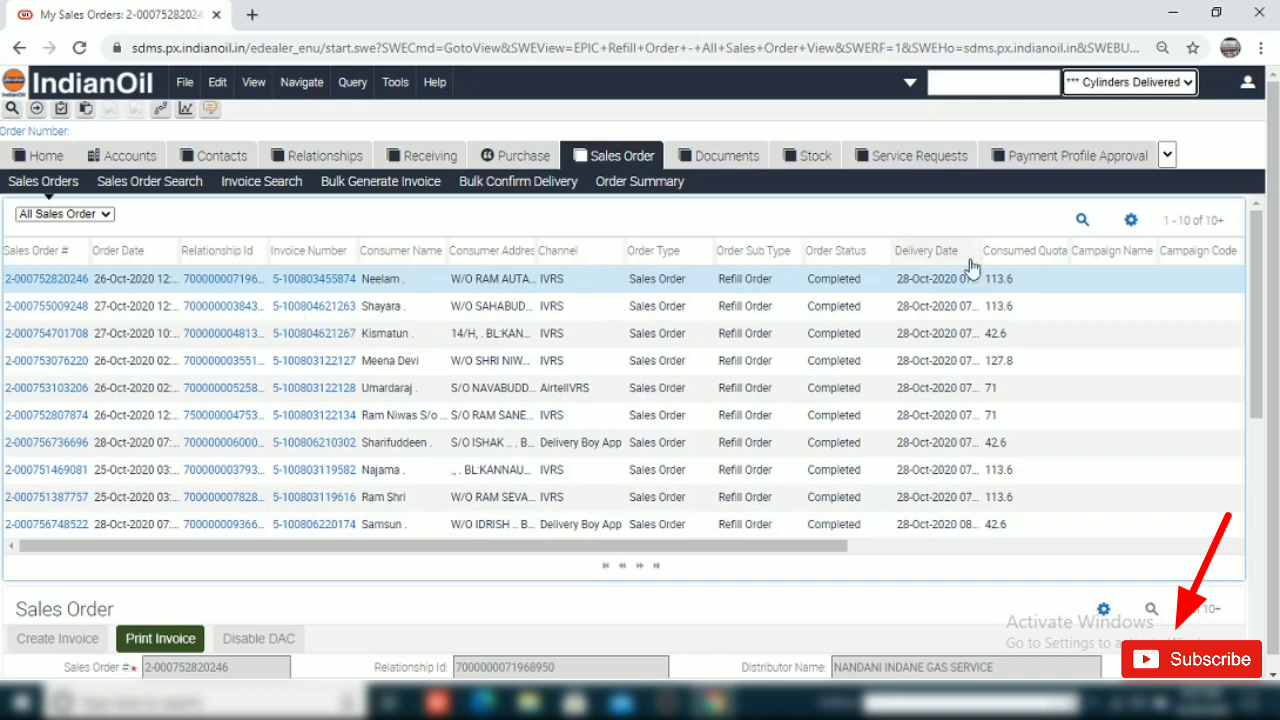
Run the Delivery Register report in XLS output for the listed orders
click(186, 108)
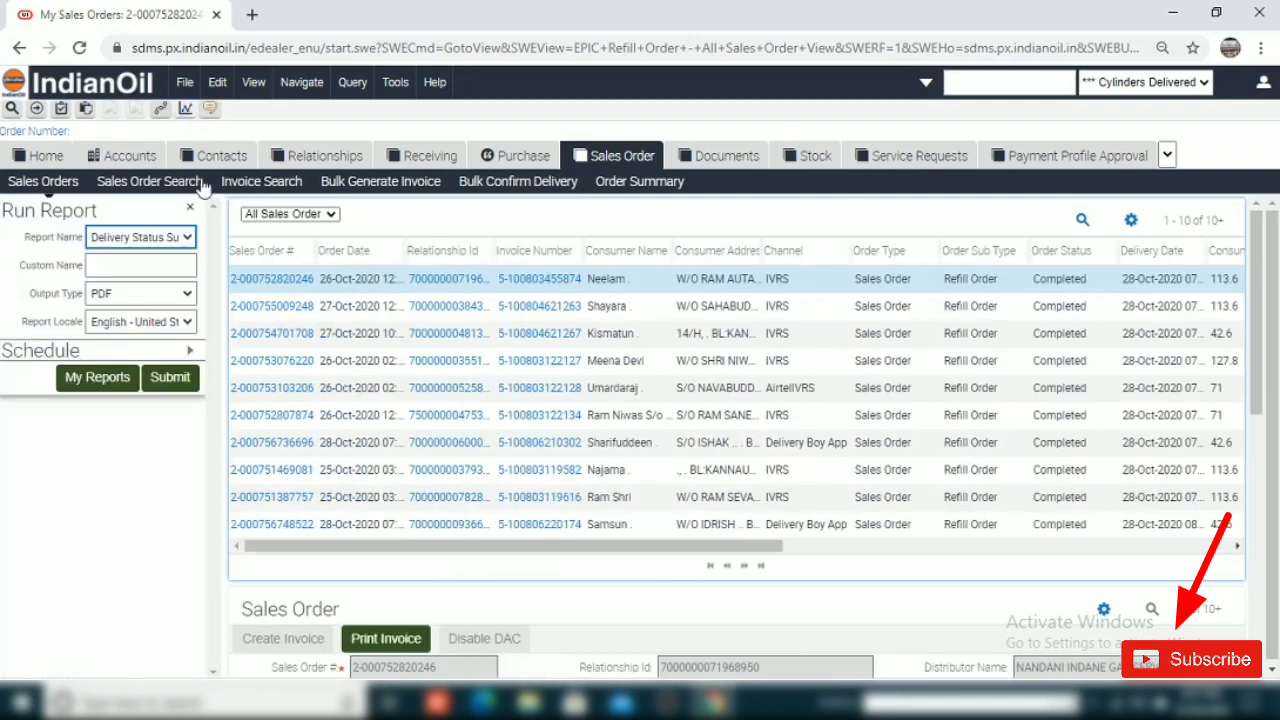
click(161, 242)
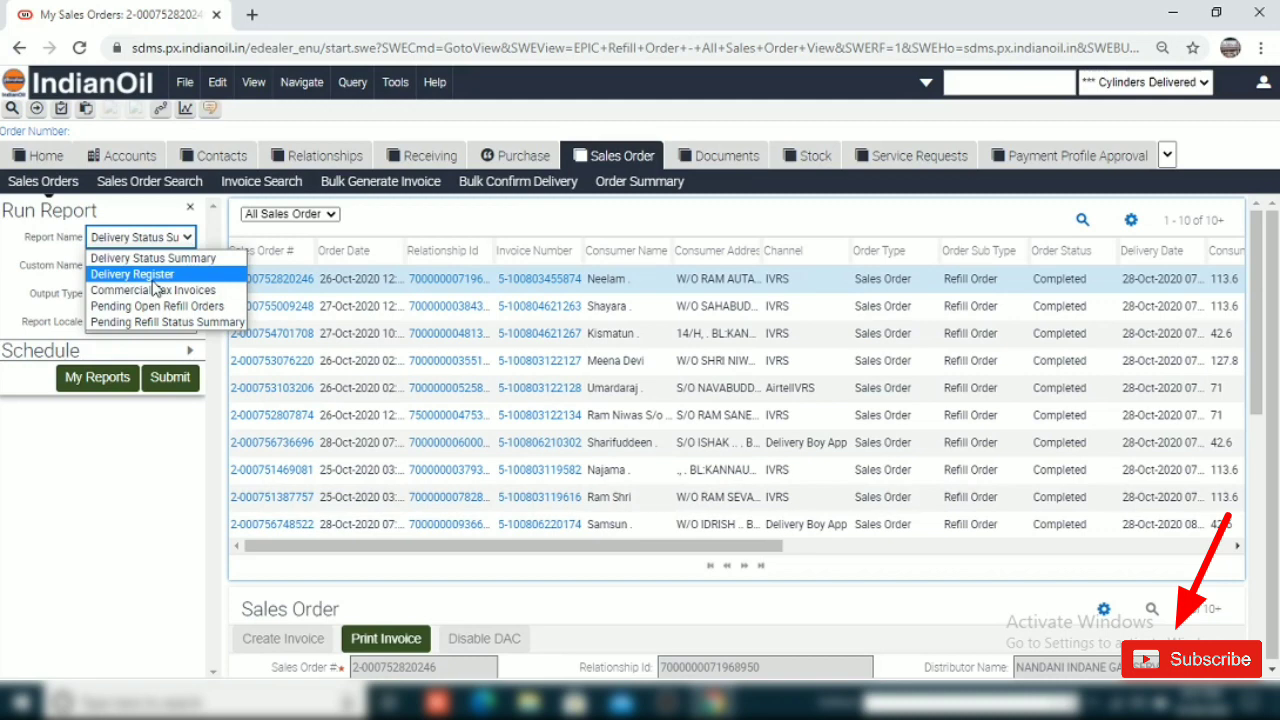
click(187, 275)
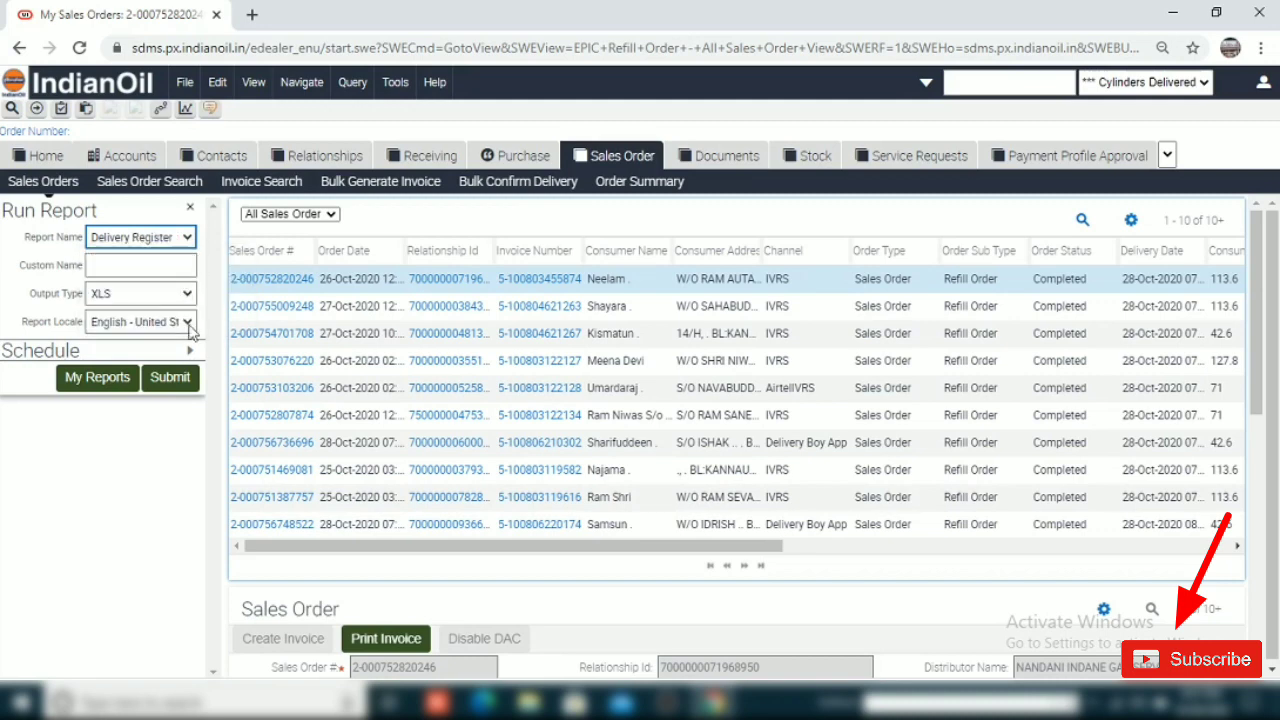
click(174, 380)
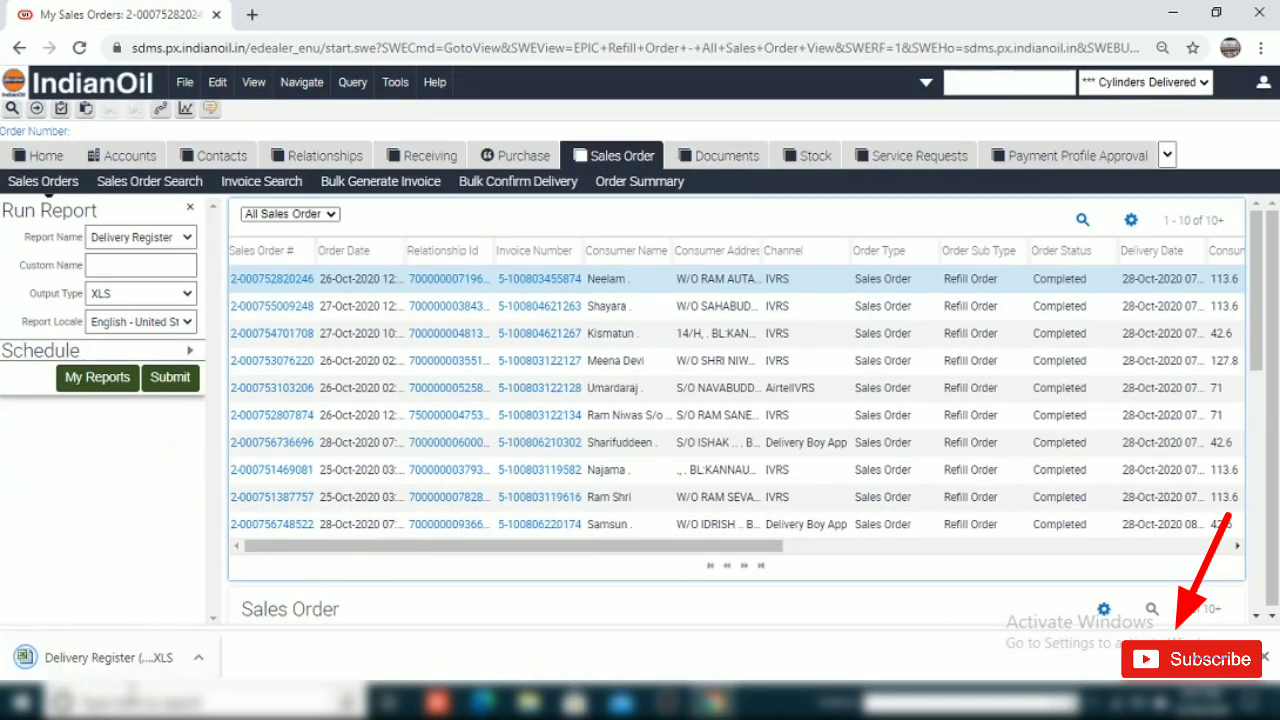
Open the downloaded Delivery Register in Excel and clear the distributor heading contents from rows 1 to 8
click(124, 672)
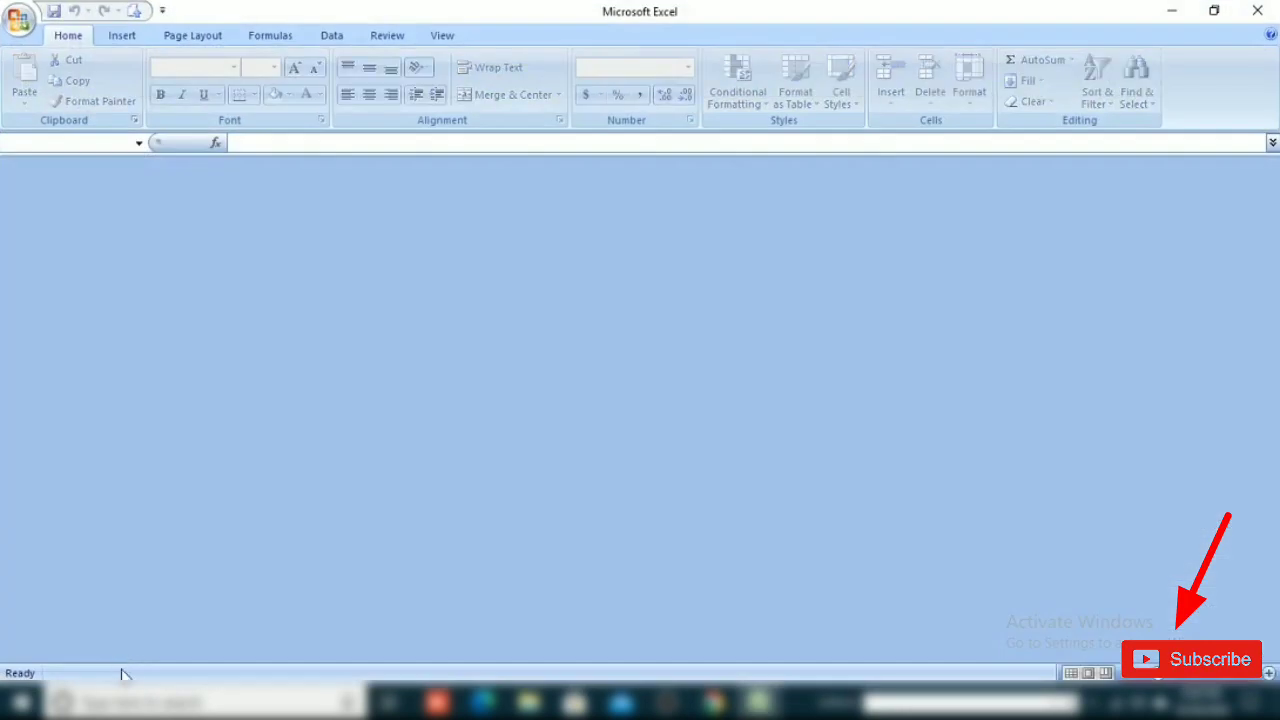
click(566, 398)
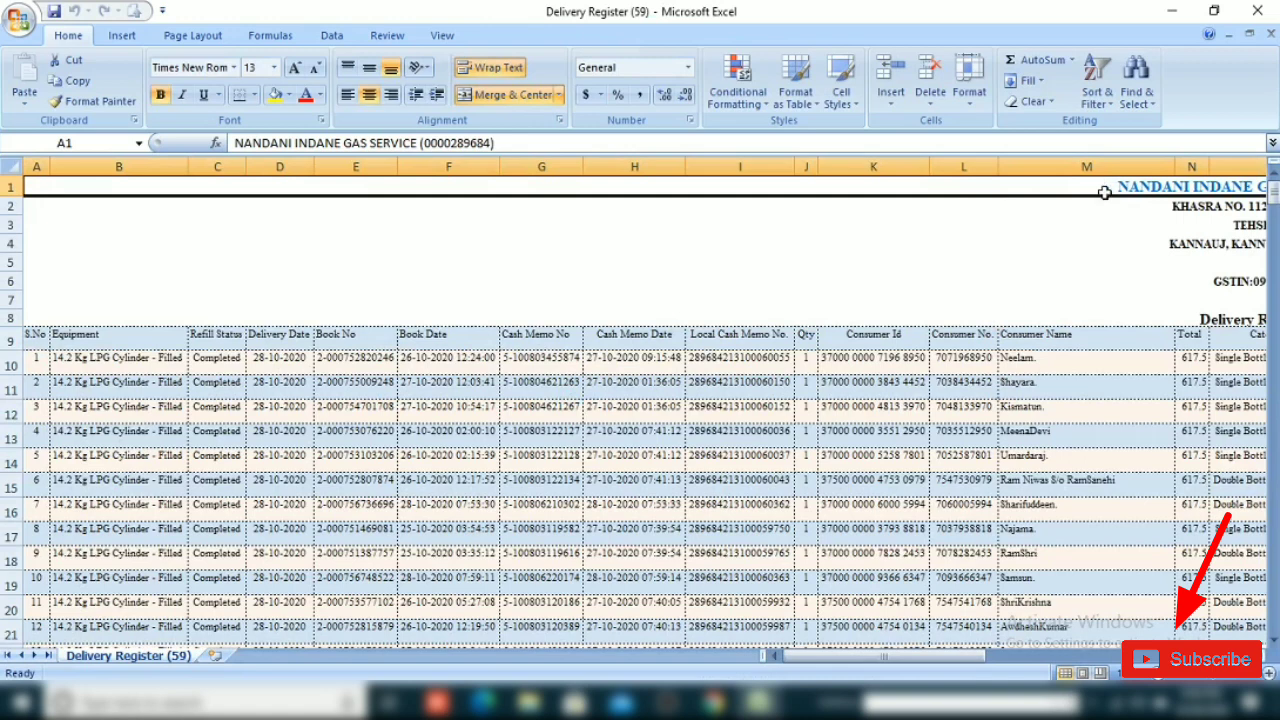
drag(1104, 192, 1124, 315)
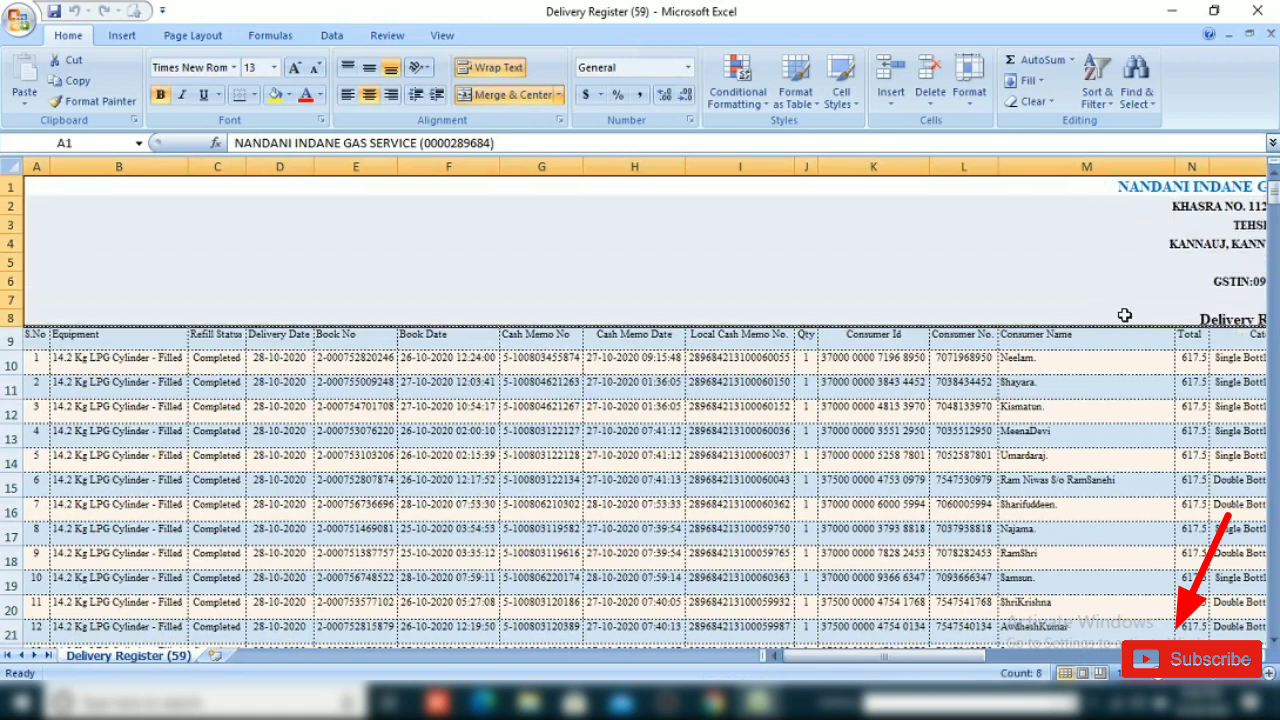
key(Delete)
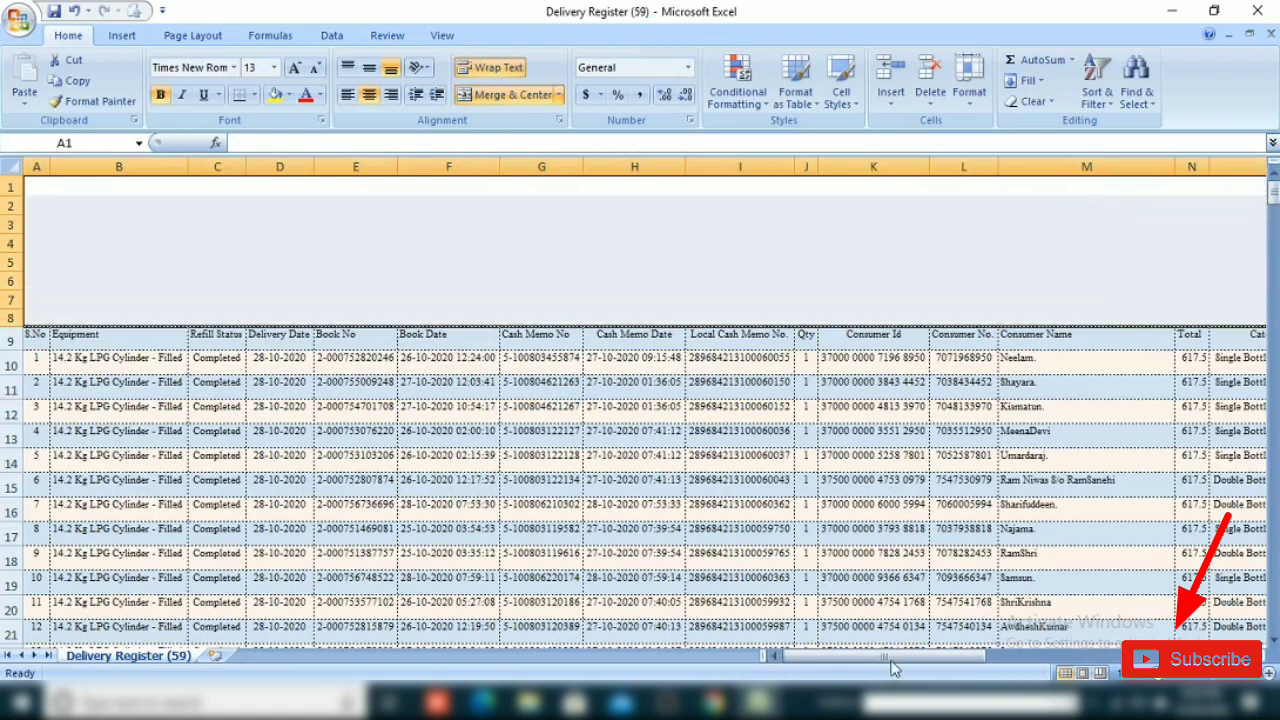
Filter the register by the OTP value in the Delivery Confirmed Type column
drag(901, 655, 1125, 633)
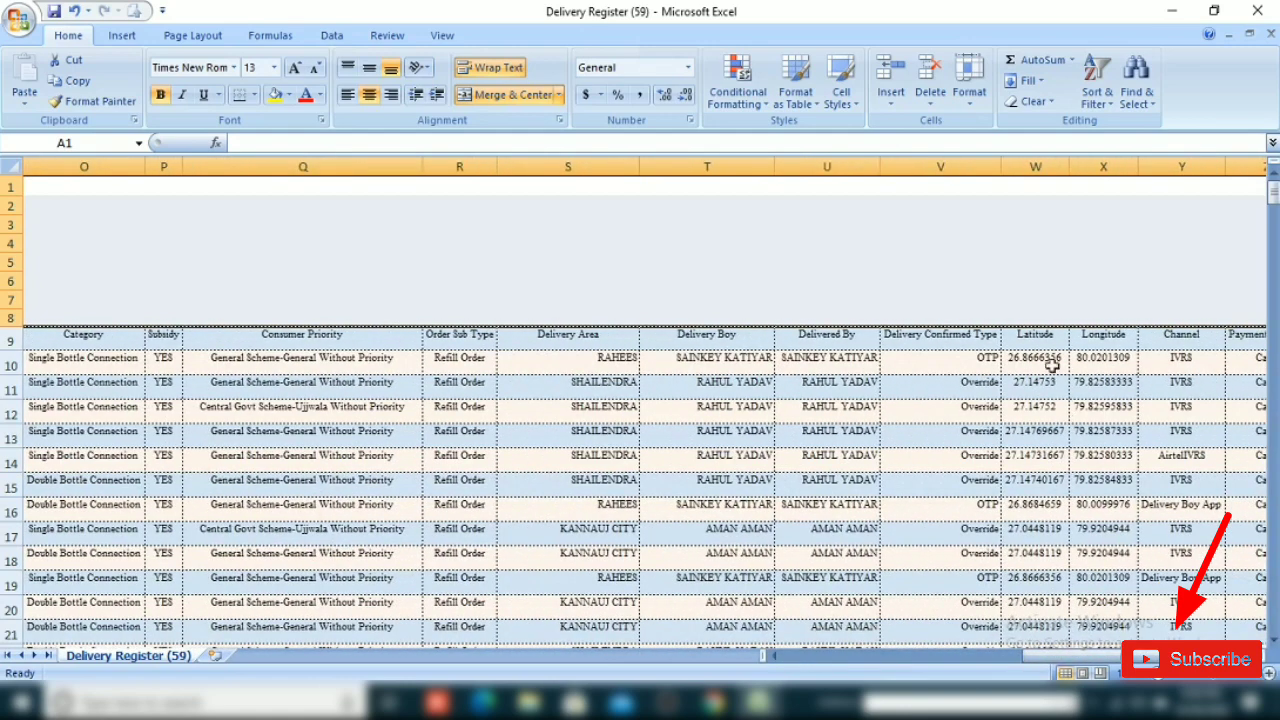
click(950, 166)
click(936, 360)
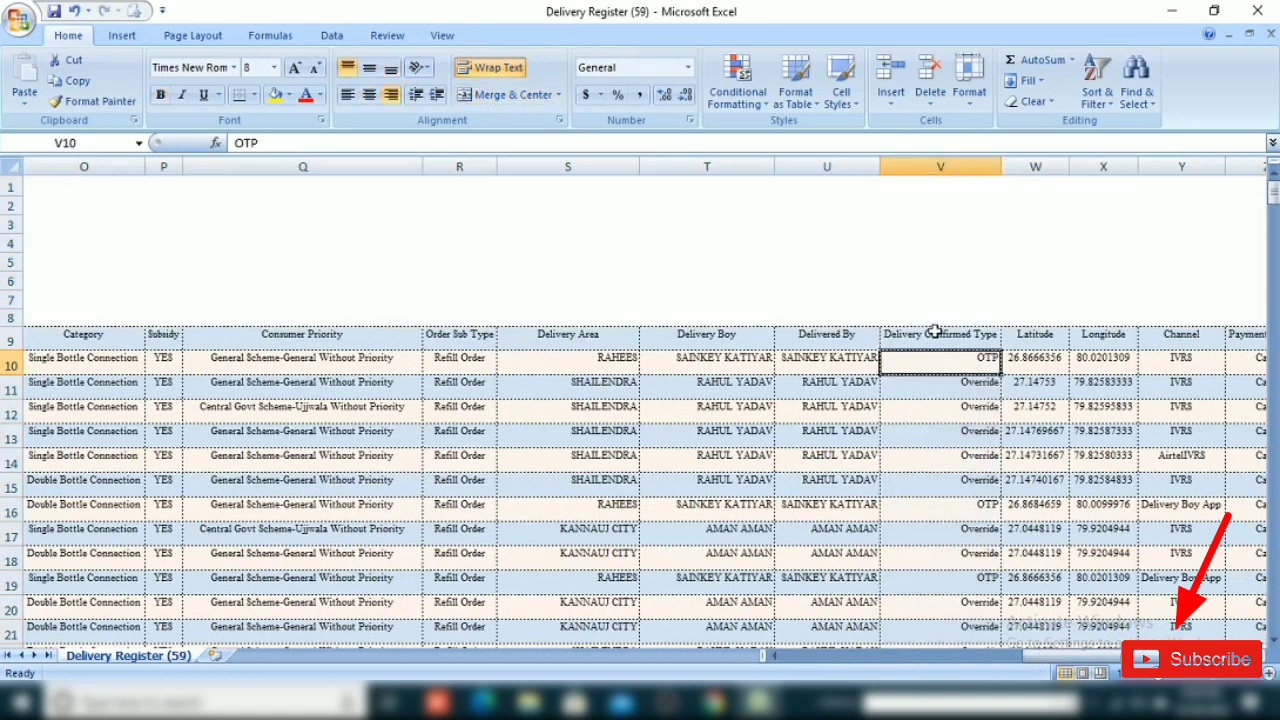
click(918, 340)
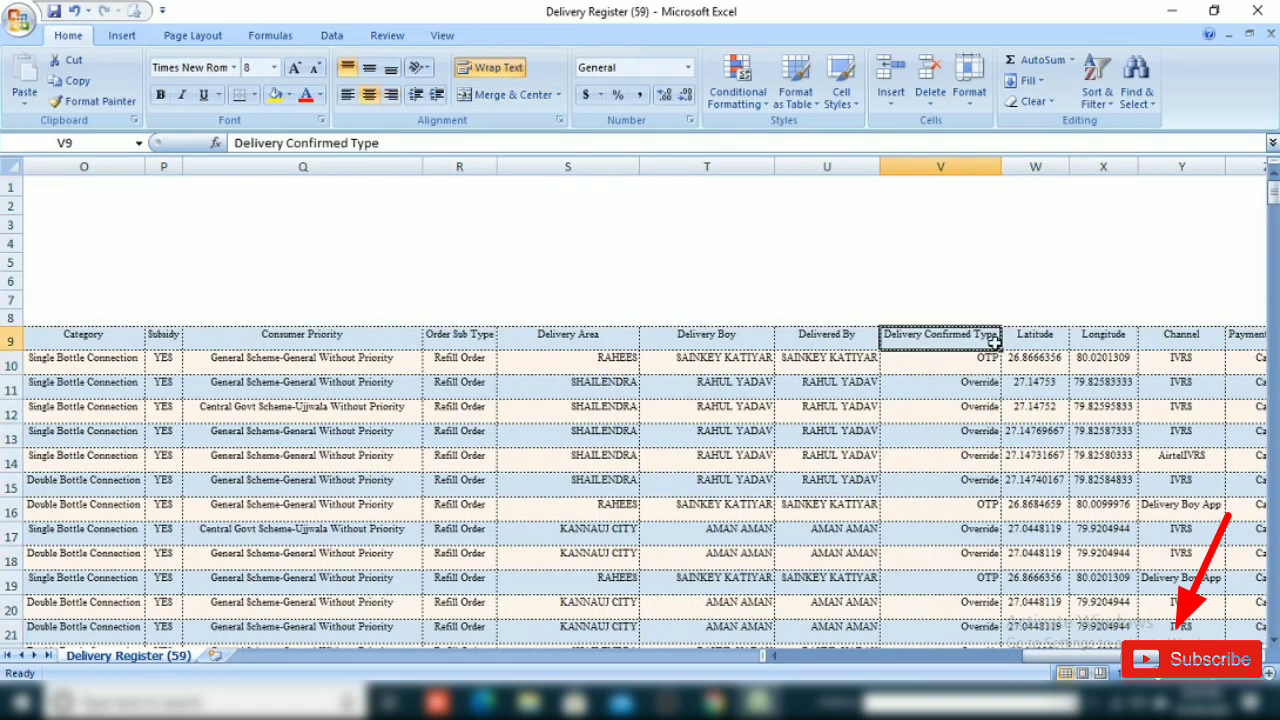
click(963, 364)
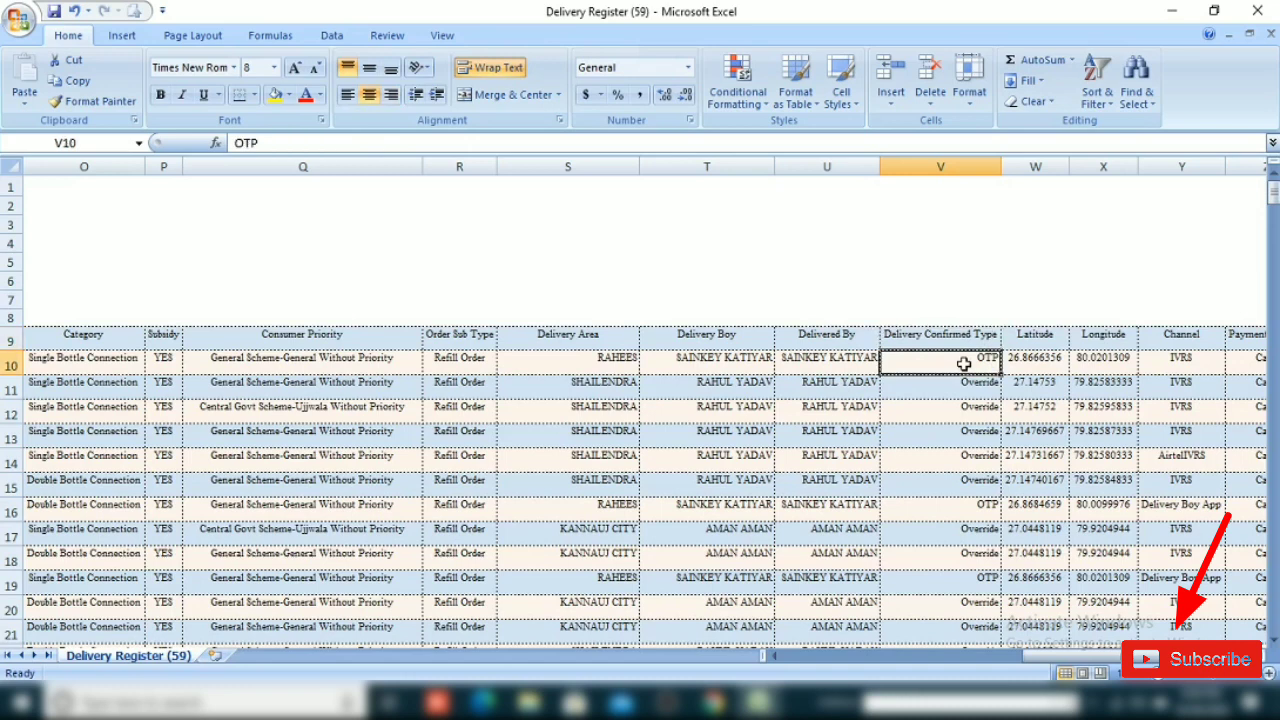
right_click(965, 364)
mouse_move(1016, 527)
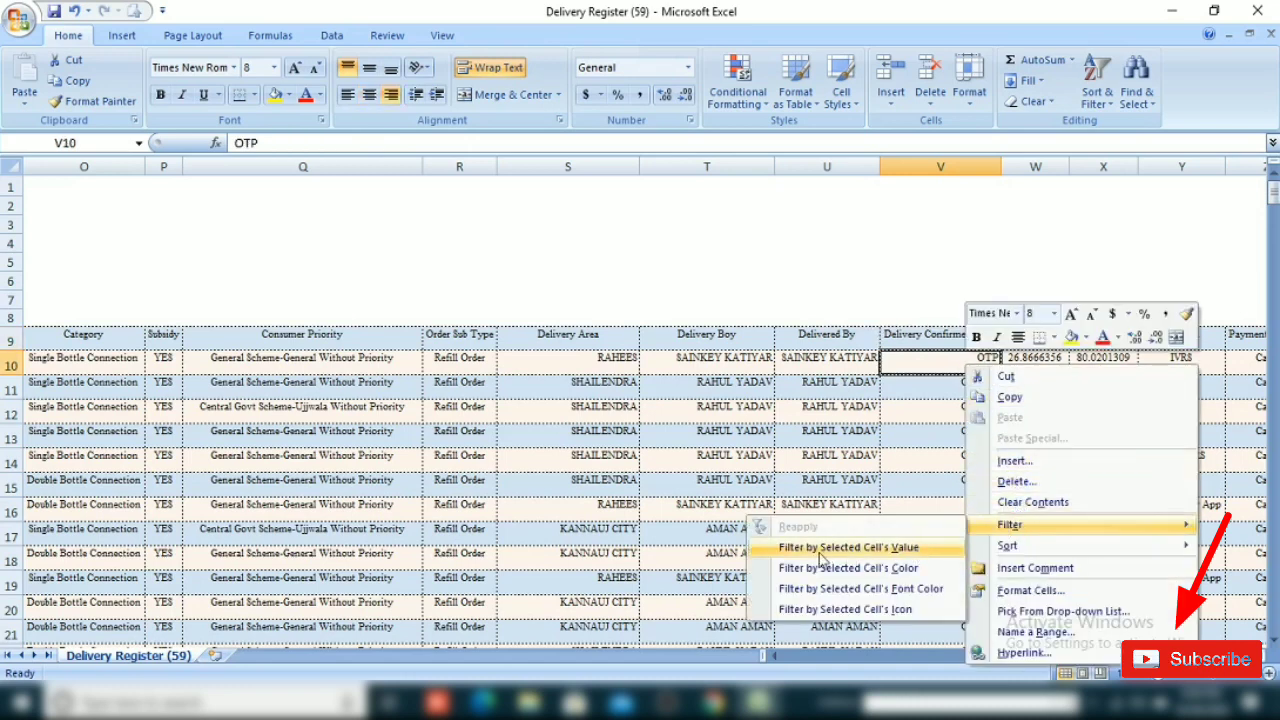
click(900, 548)
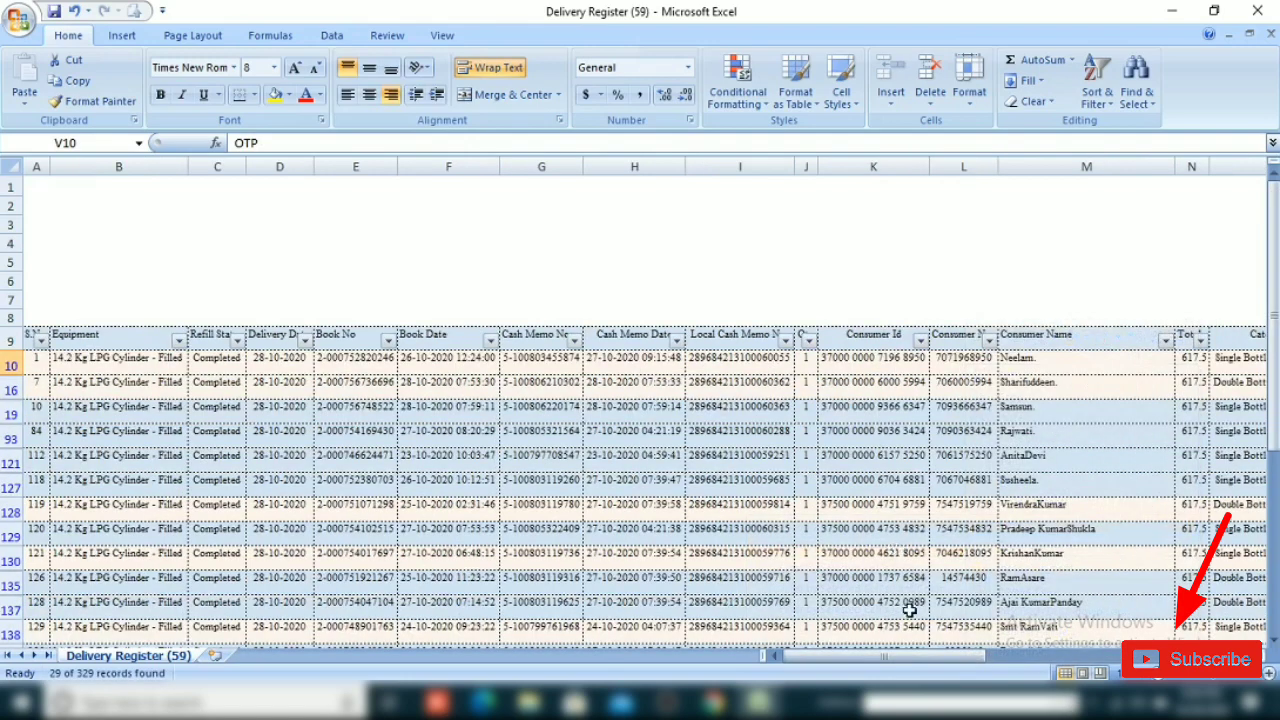
Reapply the Delivery Confirmed Type filter with only OTP ticked and select column V to count its entries
drag(927, 662, 1150, 662)
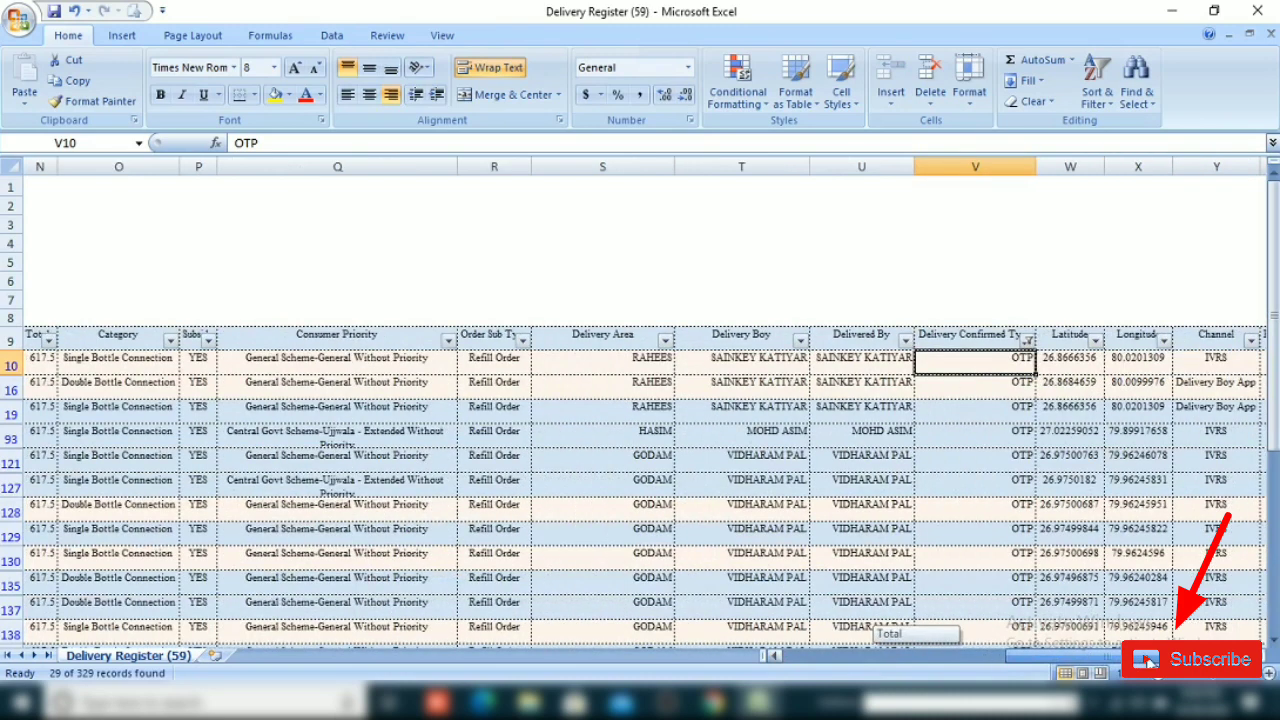
click(1028, 341)
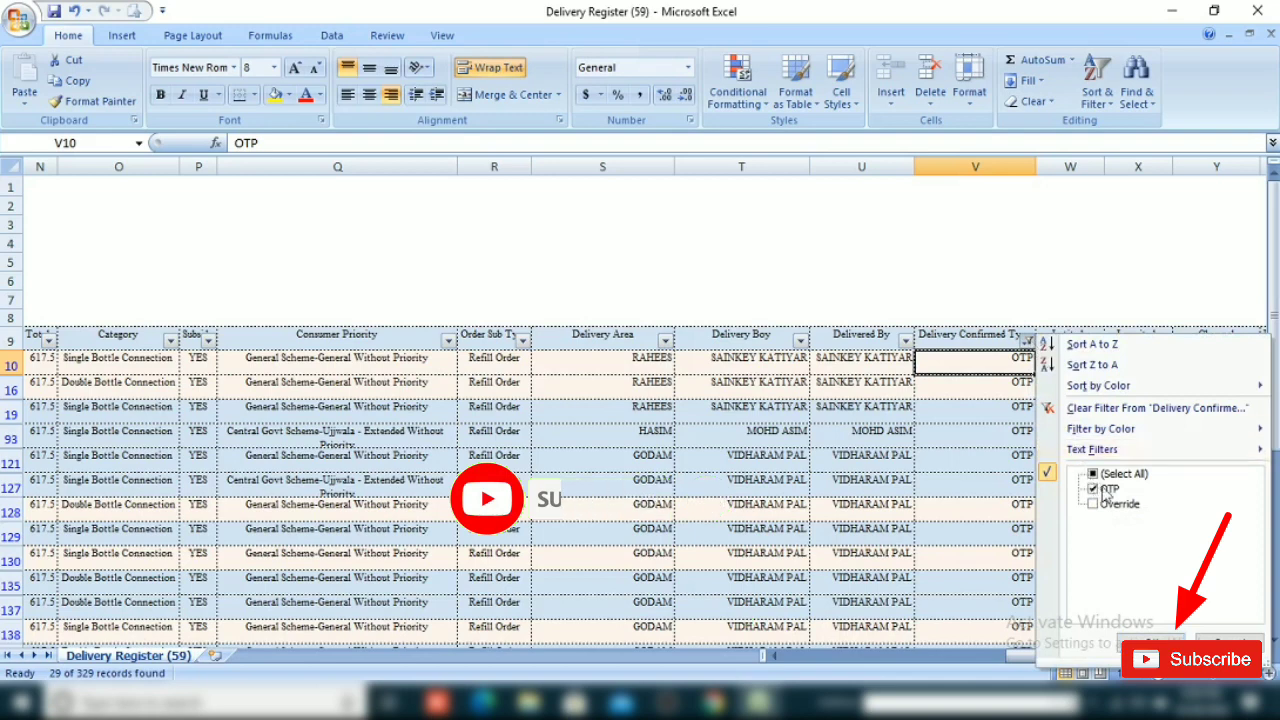
click(1137, 484)
click(1106, 479)
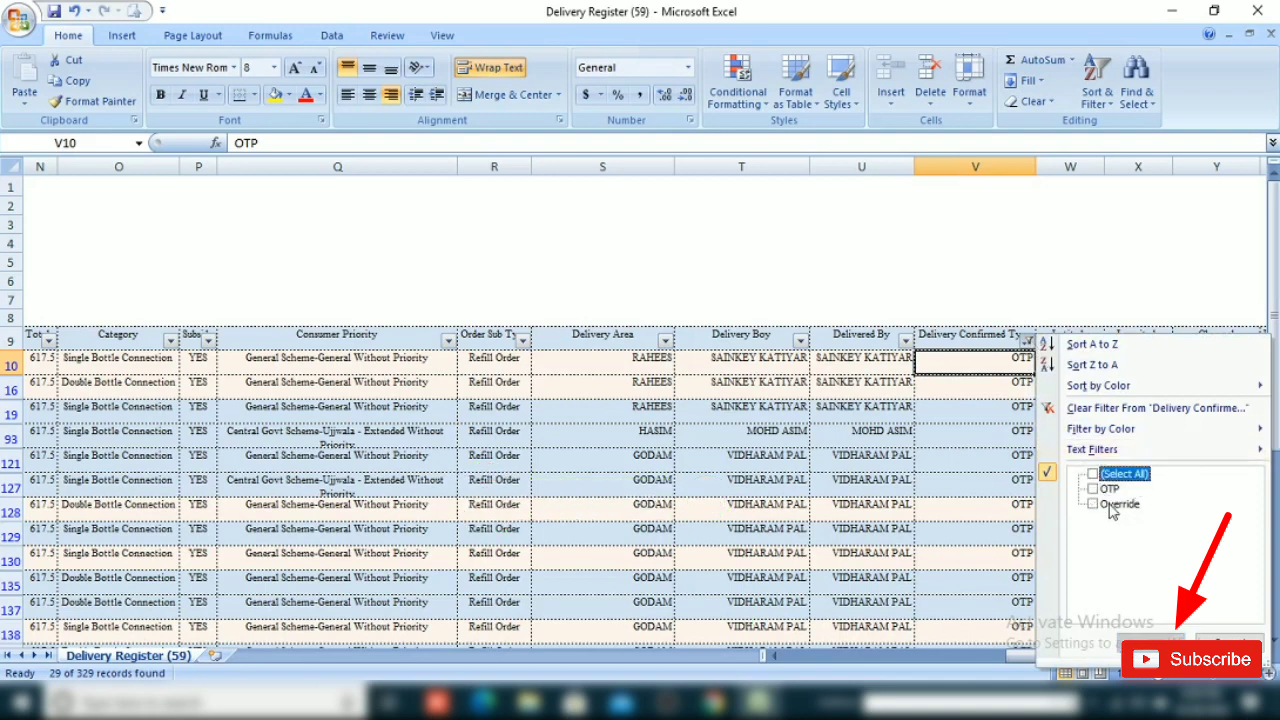
click(1093, 489)
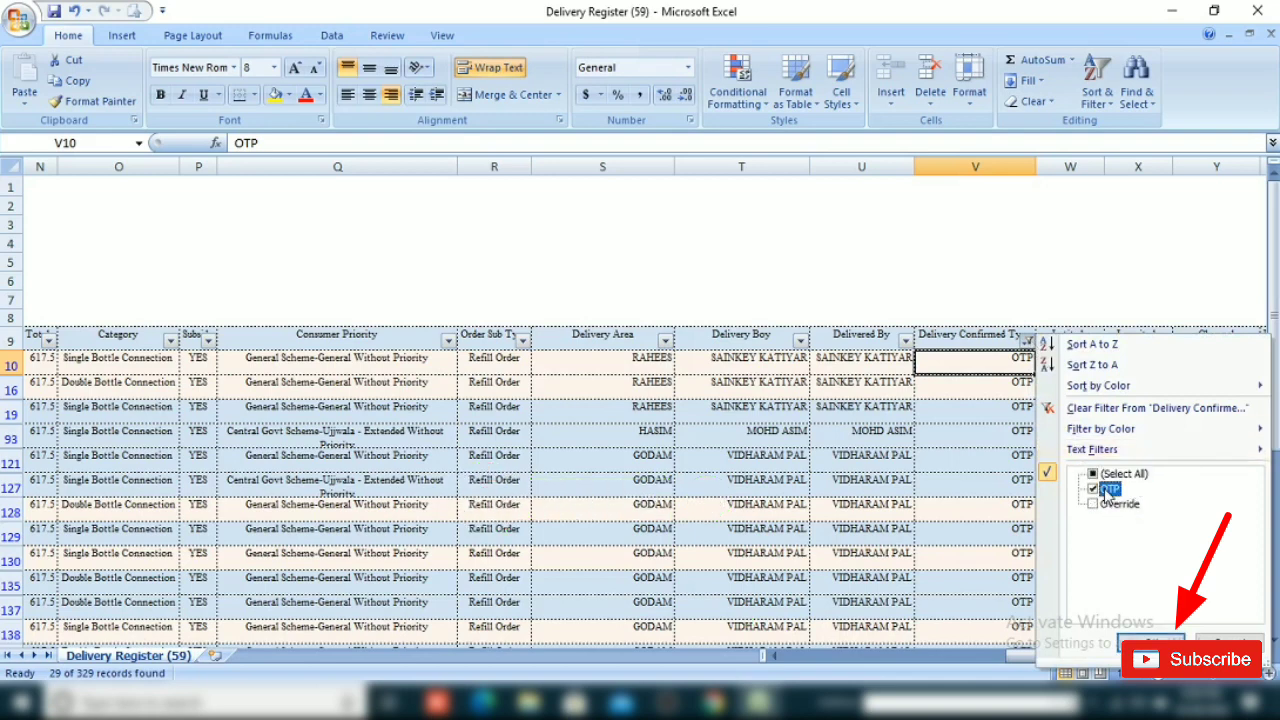
click(1150, 642)
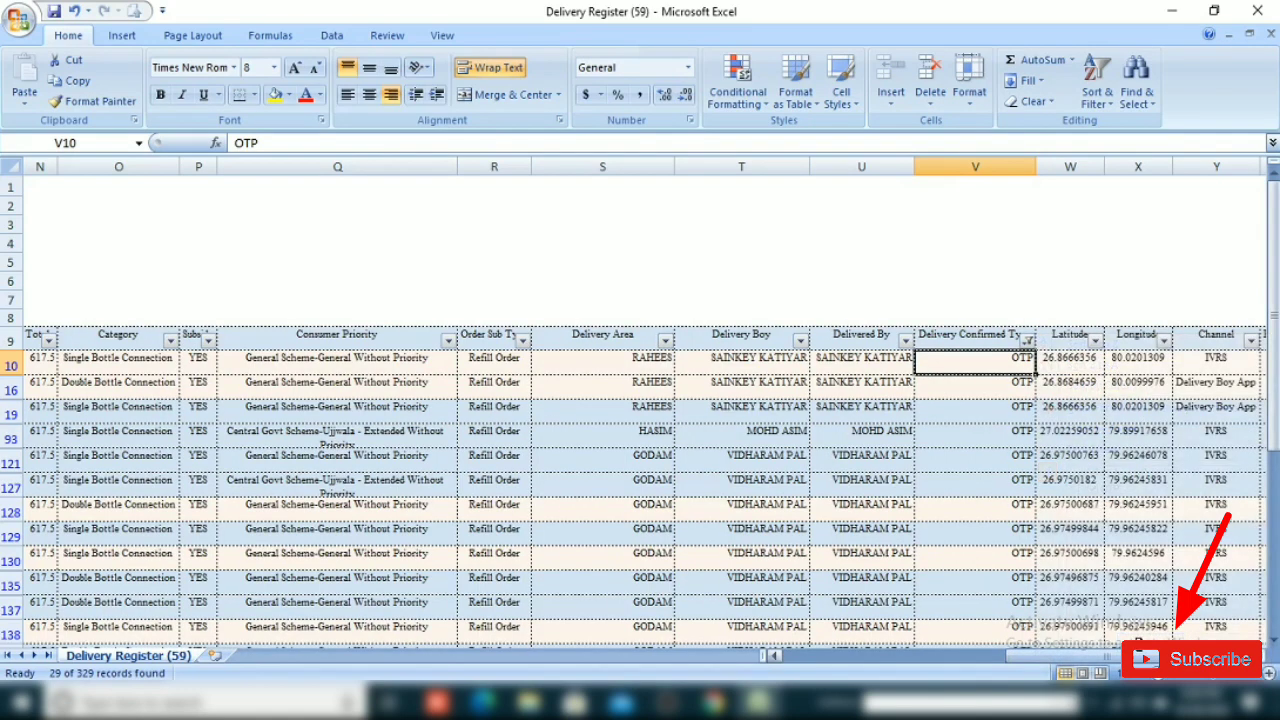
click(990, 166)
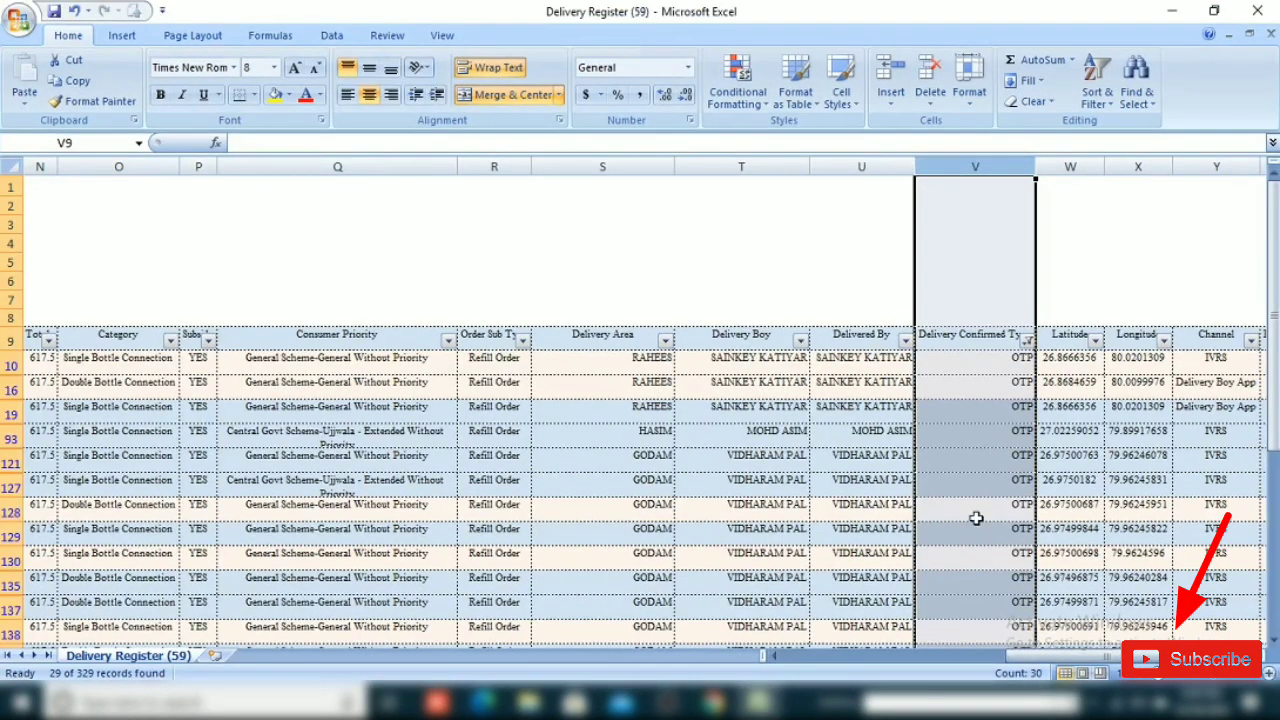
Change the Delivery Confirmed Type filter to show only the Override deliveries
click(1028, 341)
click(1110, 474)
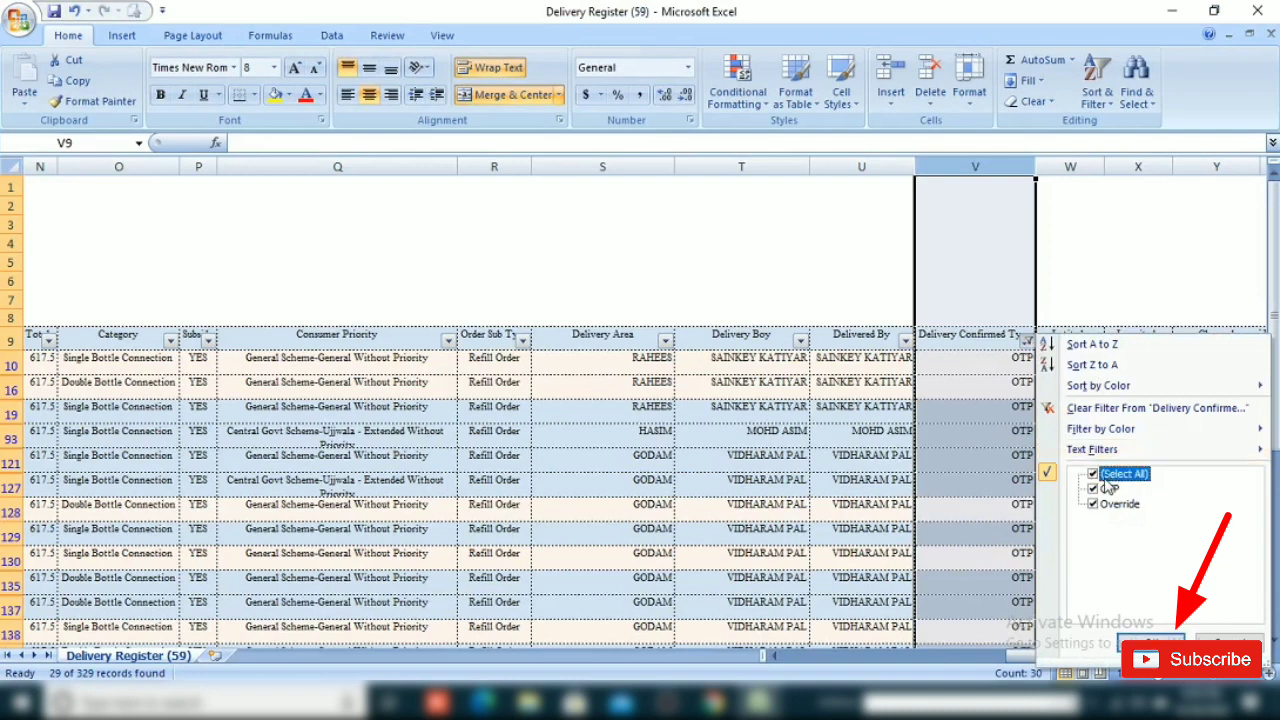
click(1107, 476)
click(1114, 505)
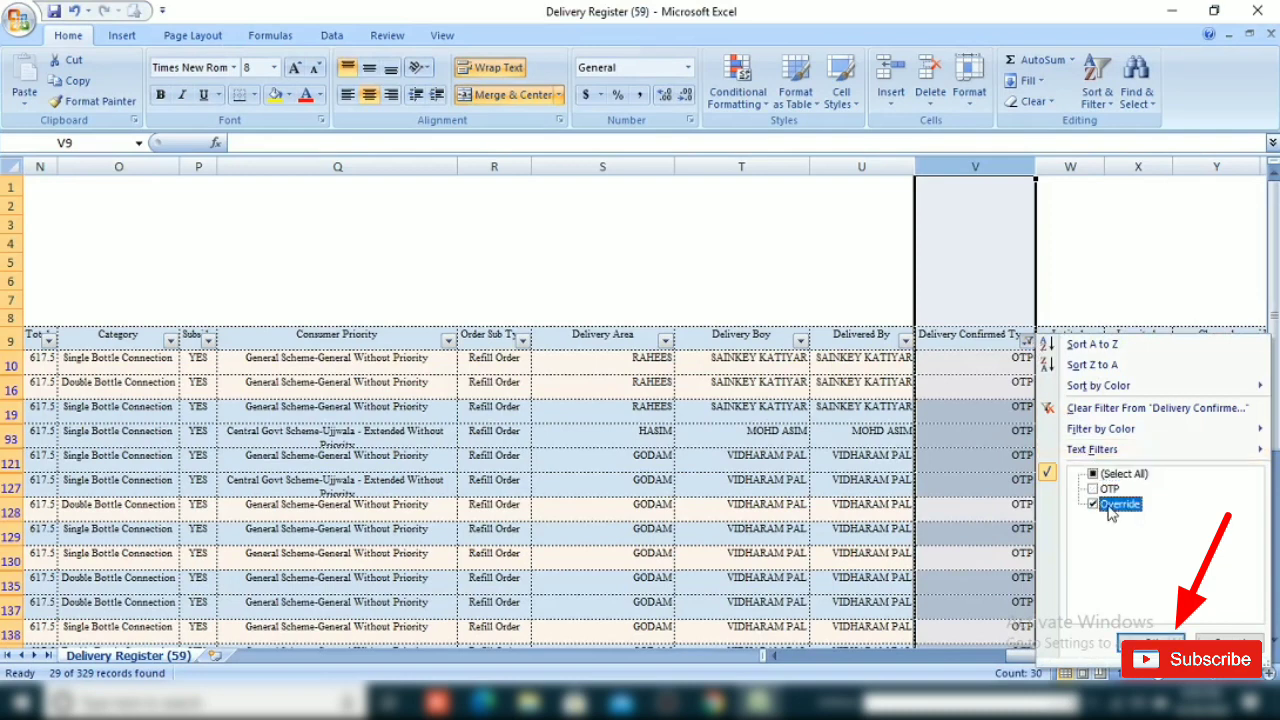
click(1150, 643)
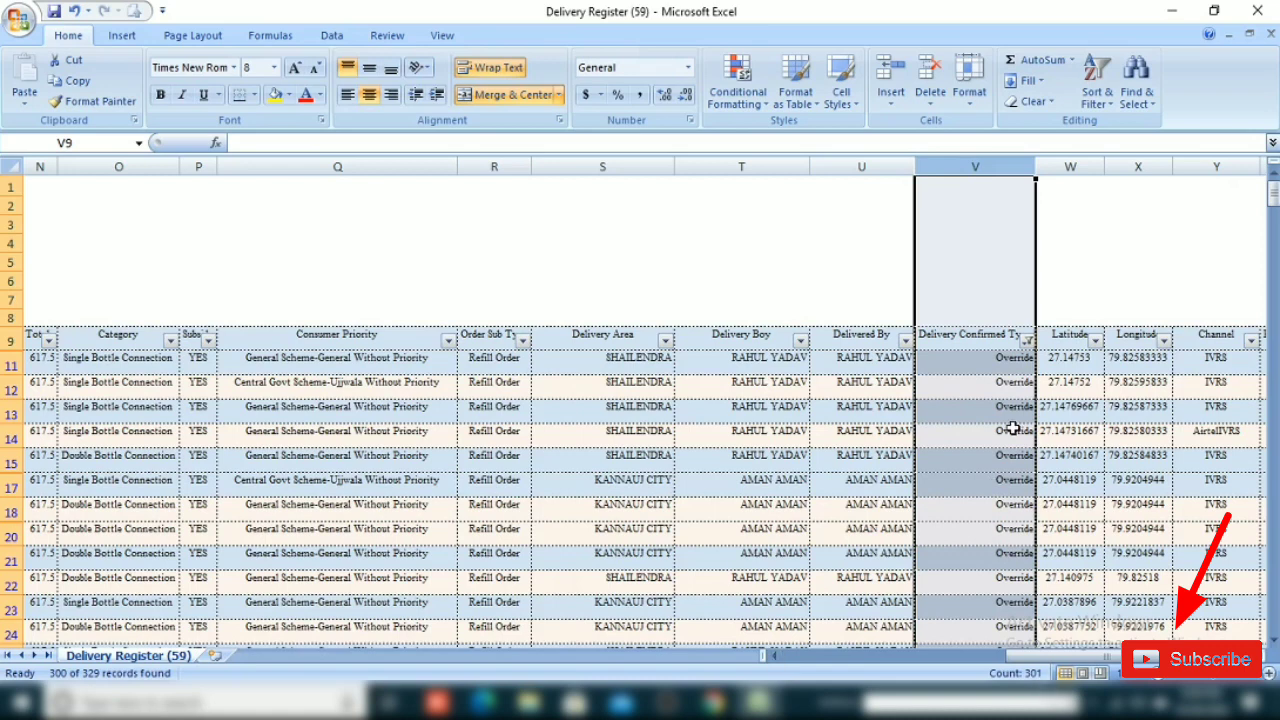
Set the Delivery Confirmed Type filter back to all values and deselect the column
click(1028, 342)
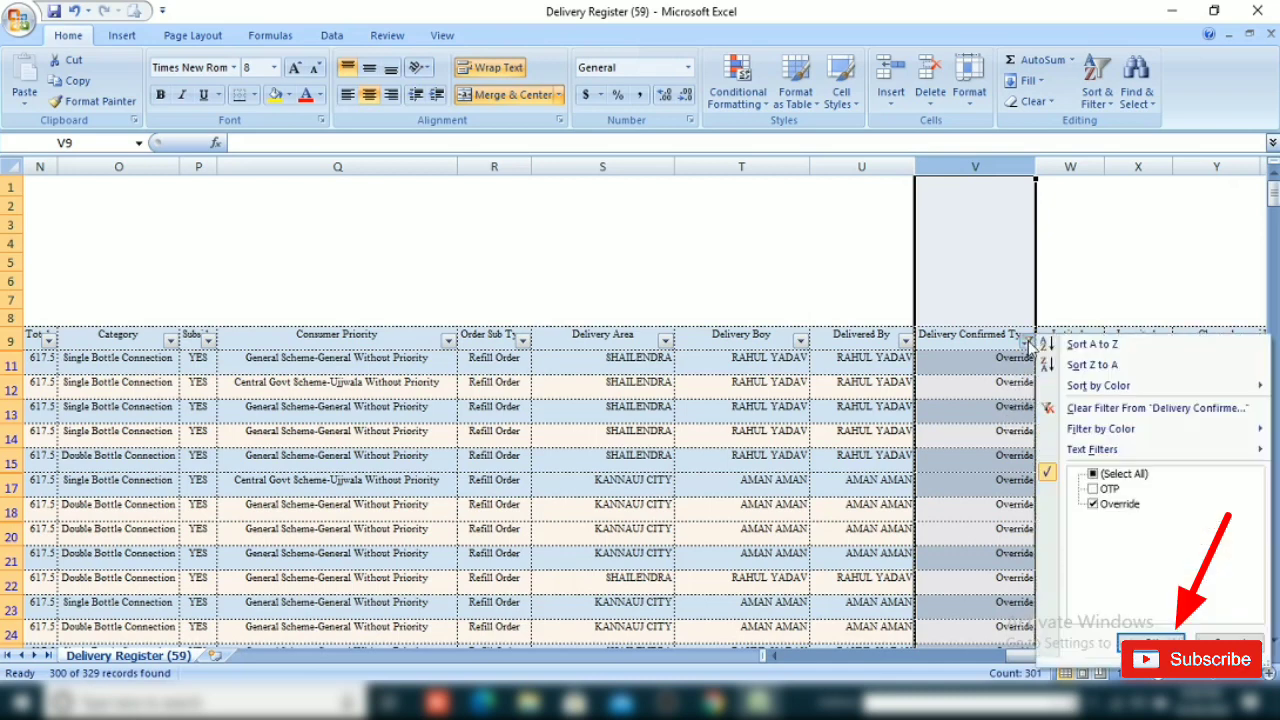
click(1107, 475)
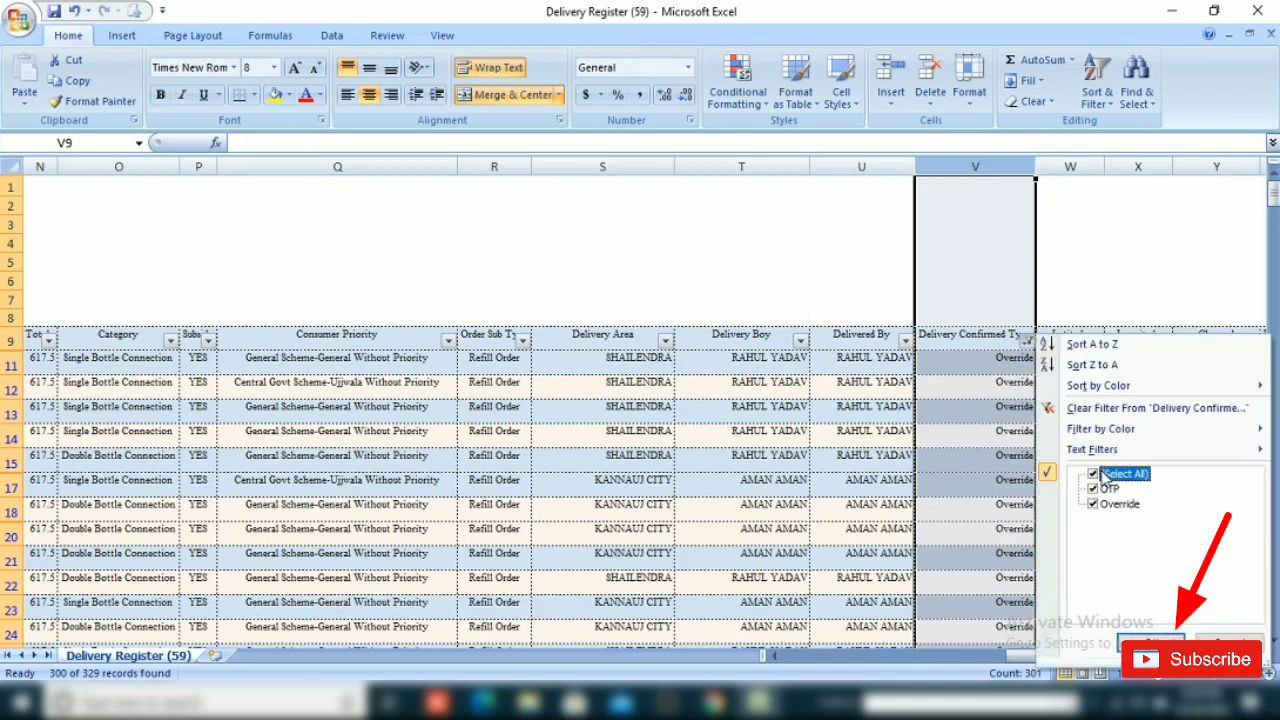
click(1150, 642)
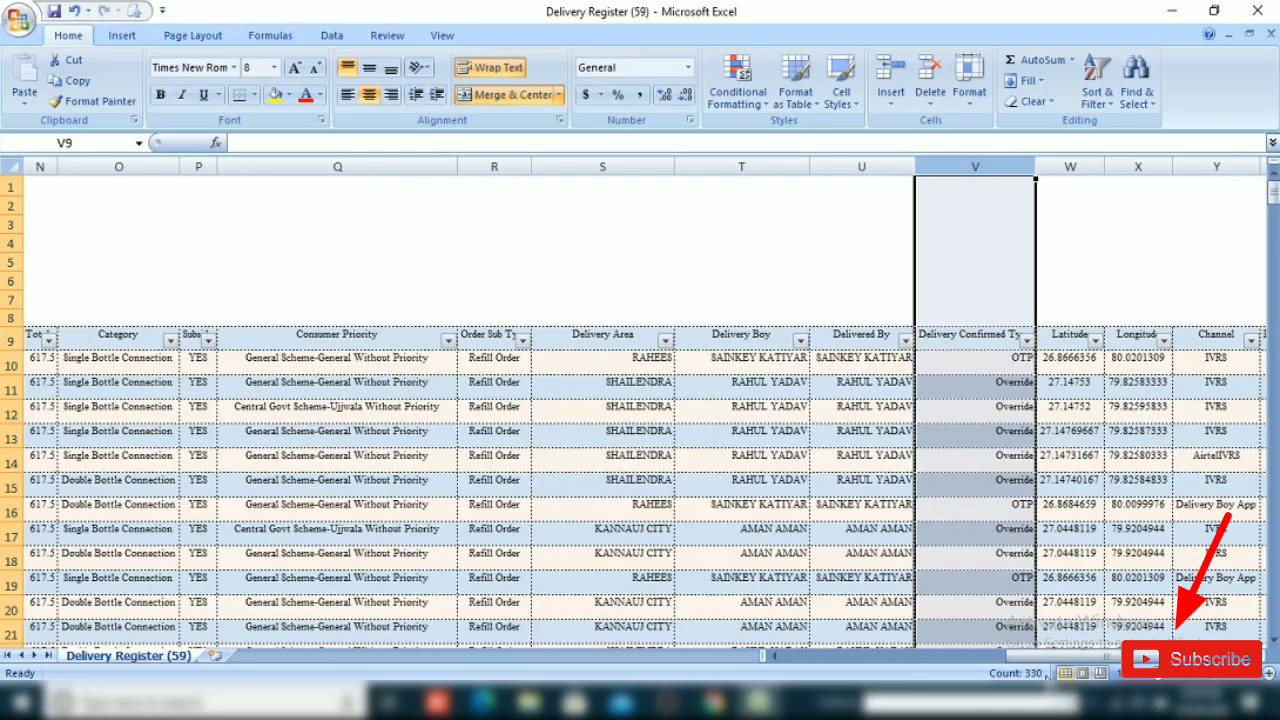
click(985, 411)
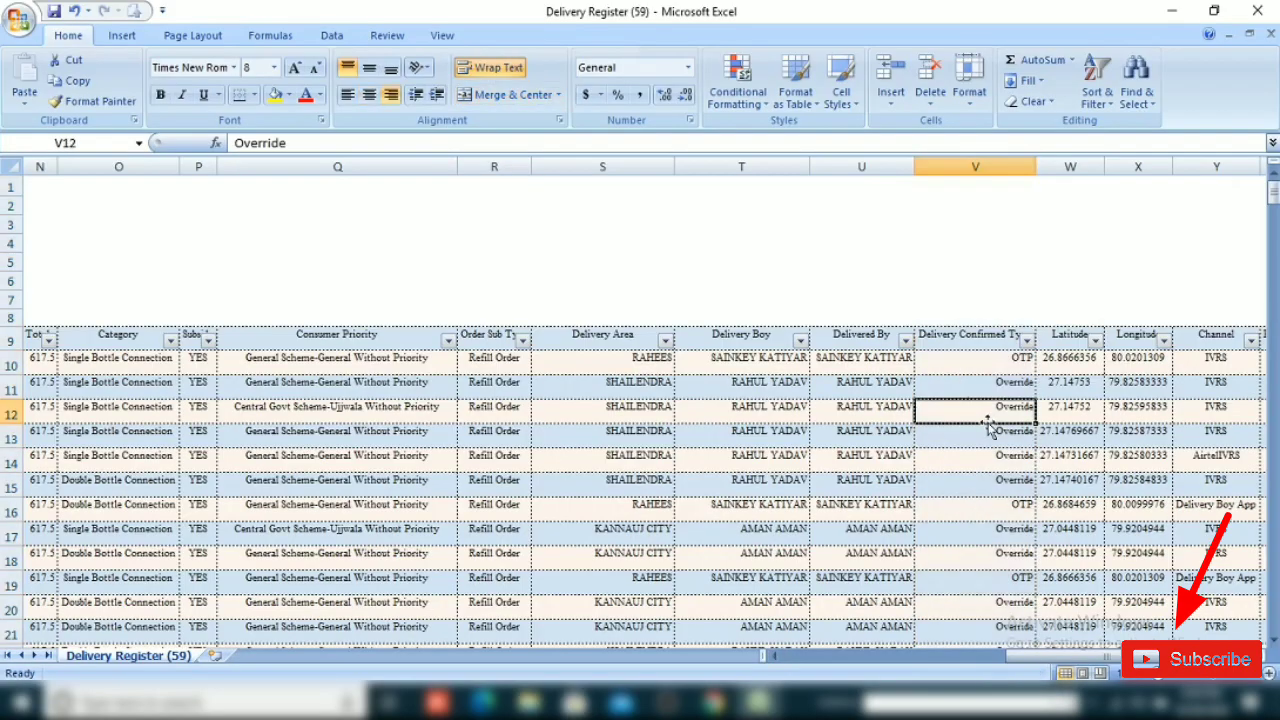